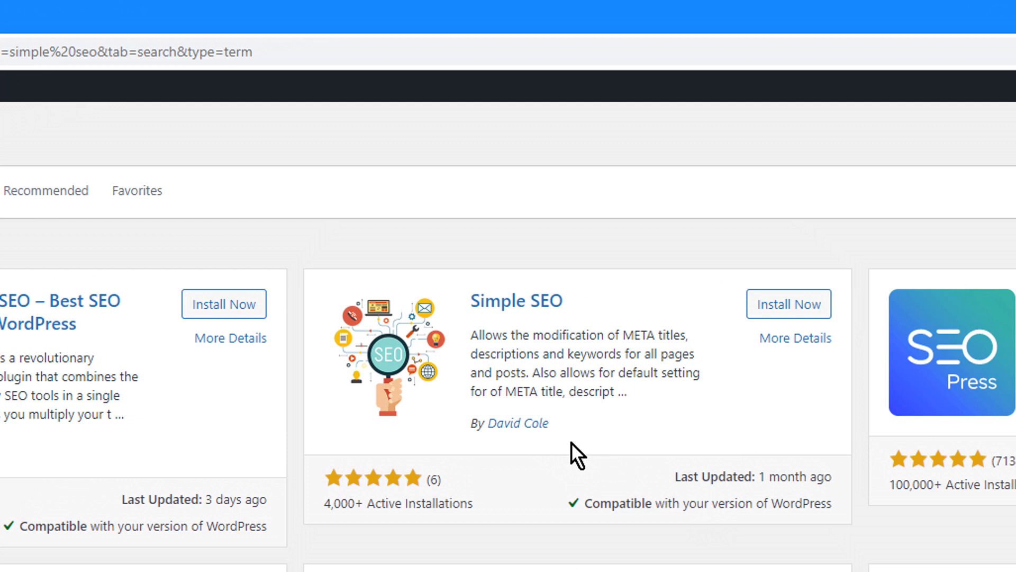
Install and activate the Simple SEO plugin, and open its settings
click(799, 309)
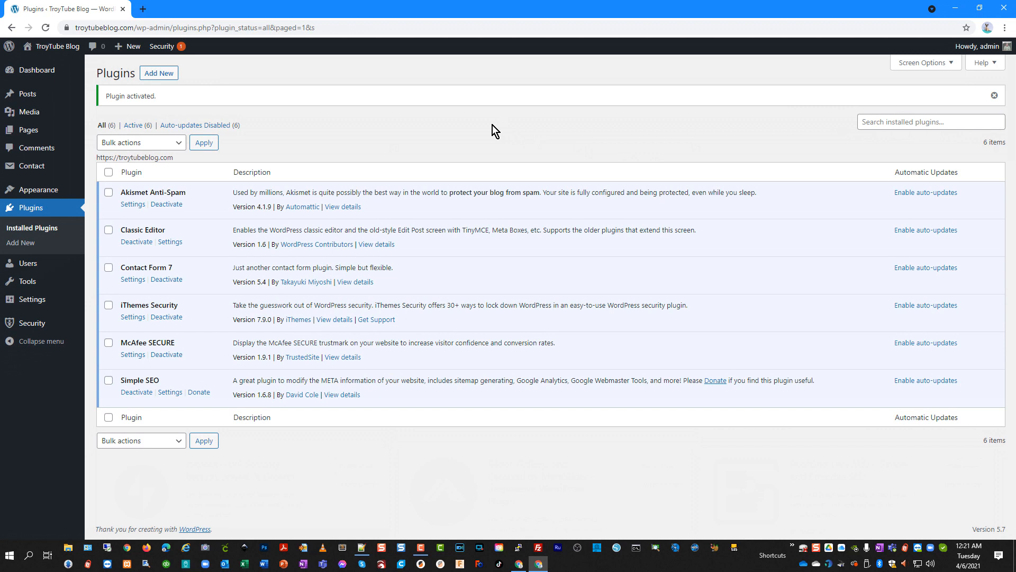
click(167, 393)
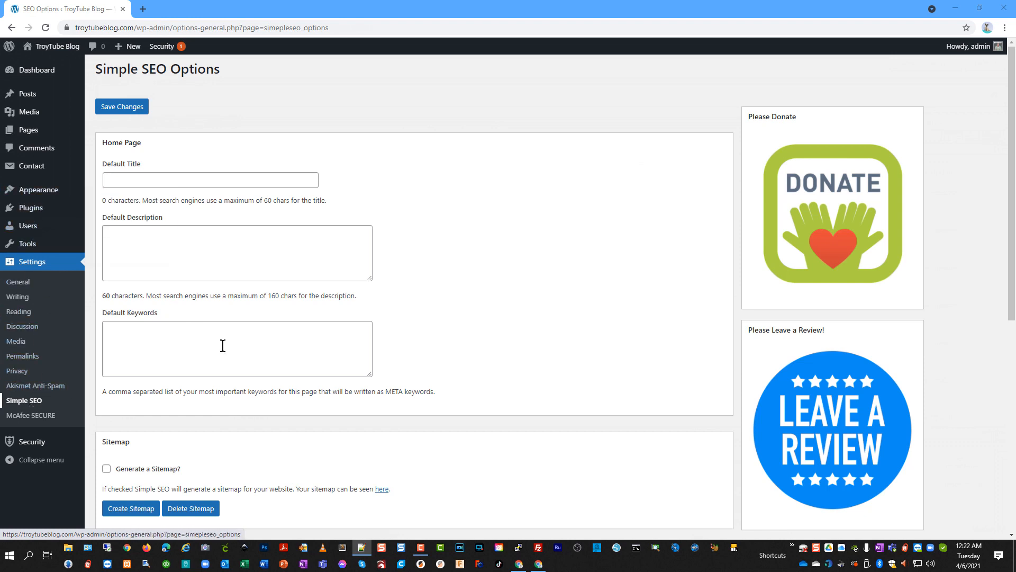
Set the home page's default title to "TroyTube Blog" and description to "Learn how to build your own blog or website using WordPress."
click(141, 180)
click(148, 208)
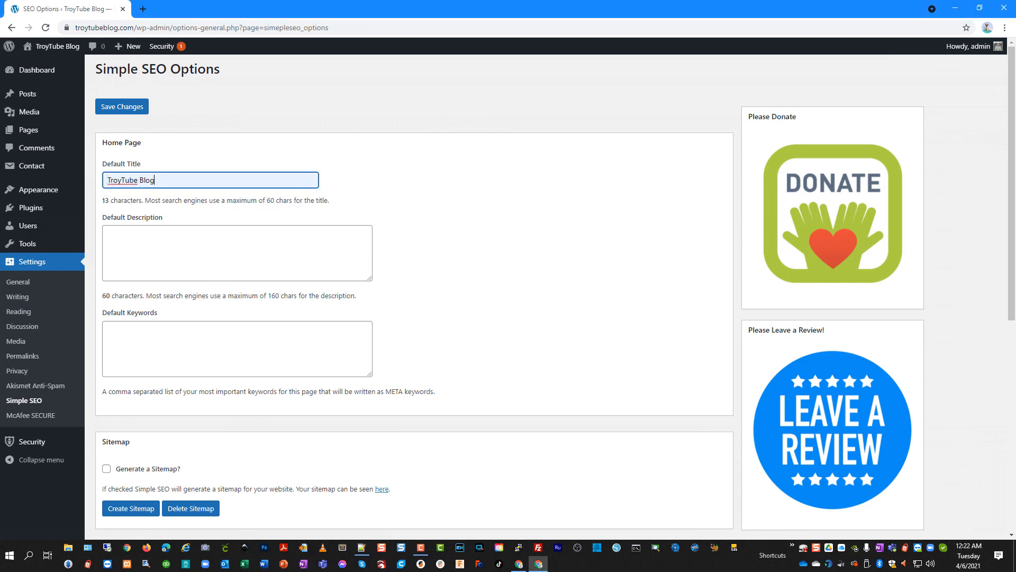
key(alt+Tab)
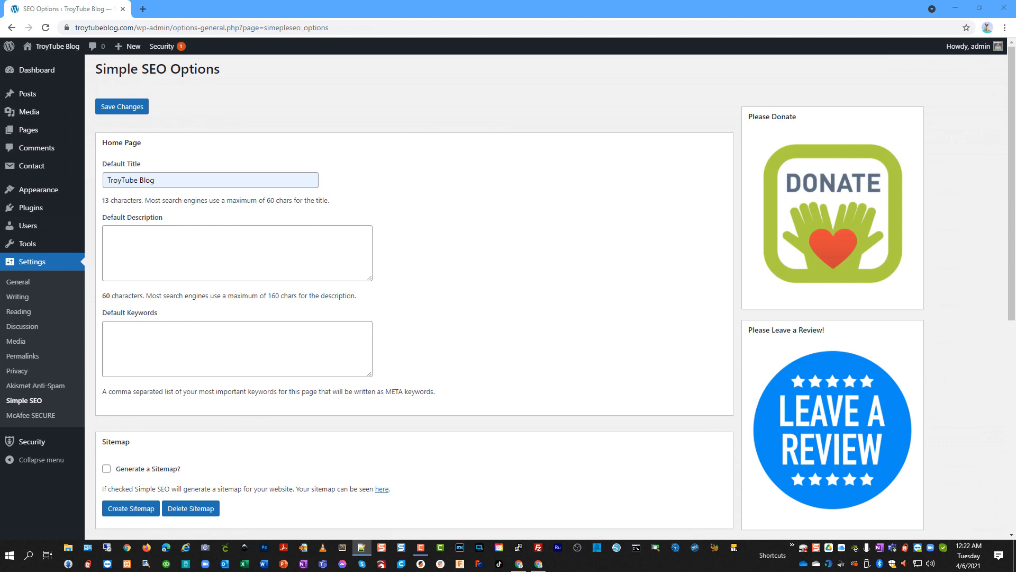
click(295, 238)
text(Learn how to build your own blog or website using WordPress.)
Set the home page's default keywords to "troytube,wordpress,wordpress tutorial,learn wordpress"
key(alt+Tab)
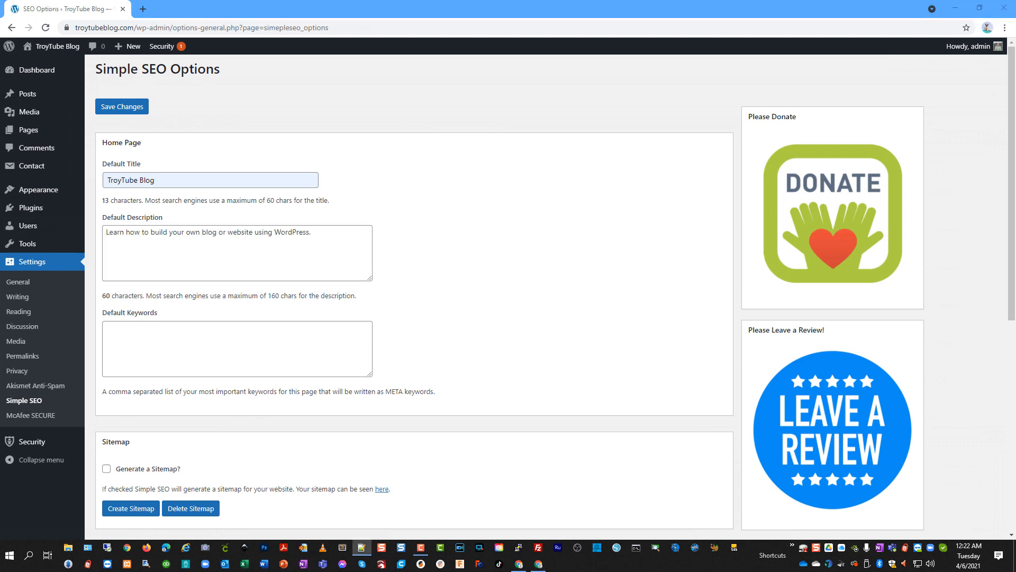
click(320, 333)
text(troytube,wordpress,wordpress tutorial,learn wordpress)
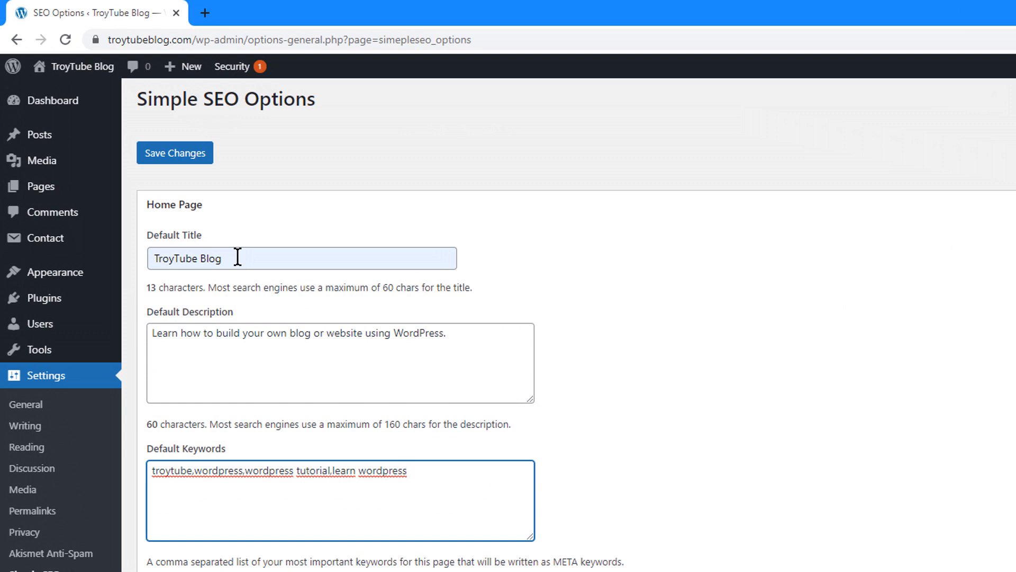
Review the default title, the default description and each comma-separated keyword entered for the home page
triple_click(217, 257)
click(314, 316)
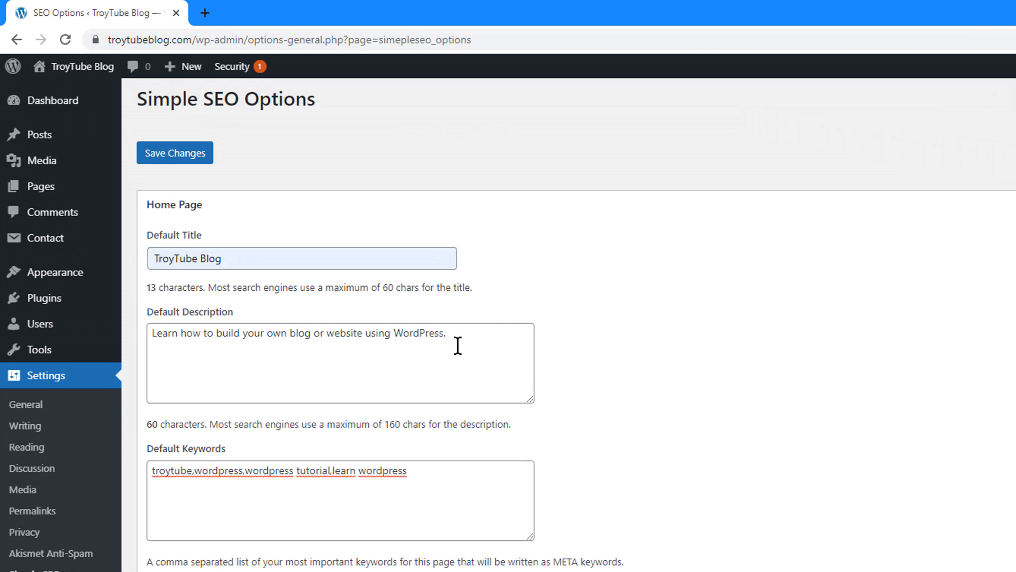
click(444, 334)
drag(444, 334, 154, 336)
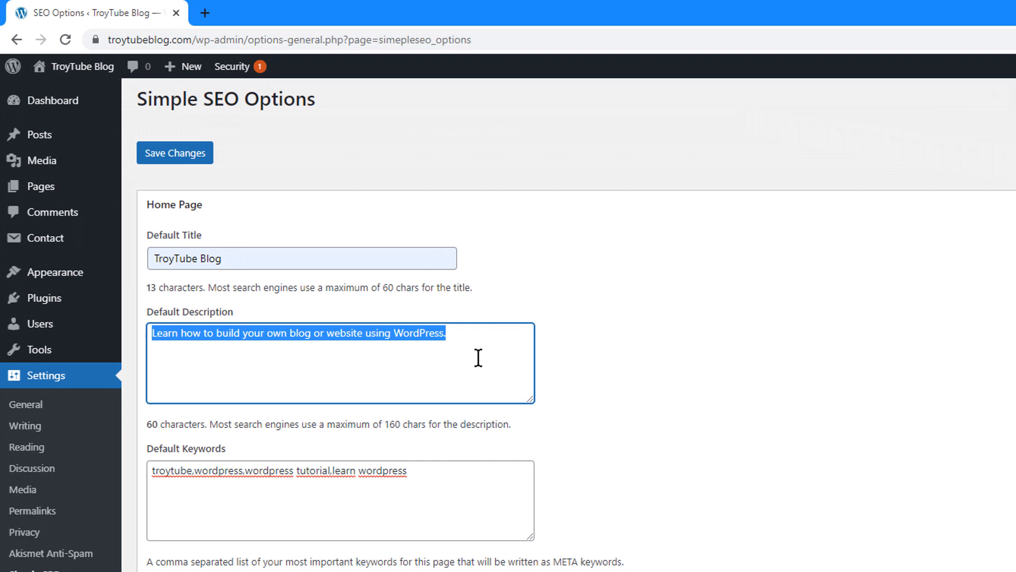
click(479, 335)
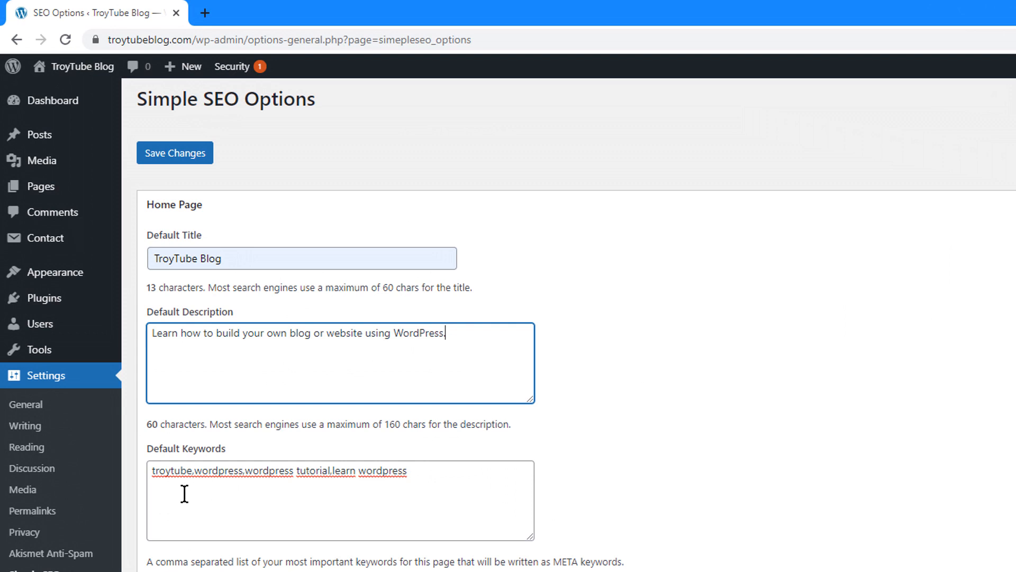
click(192, 471)
double_click(192, 471)
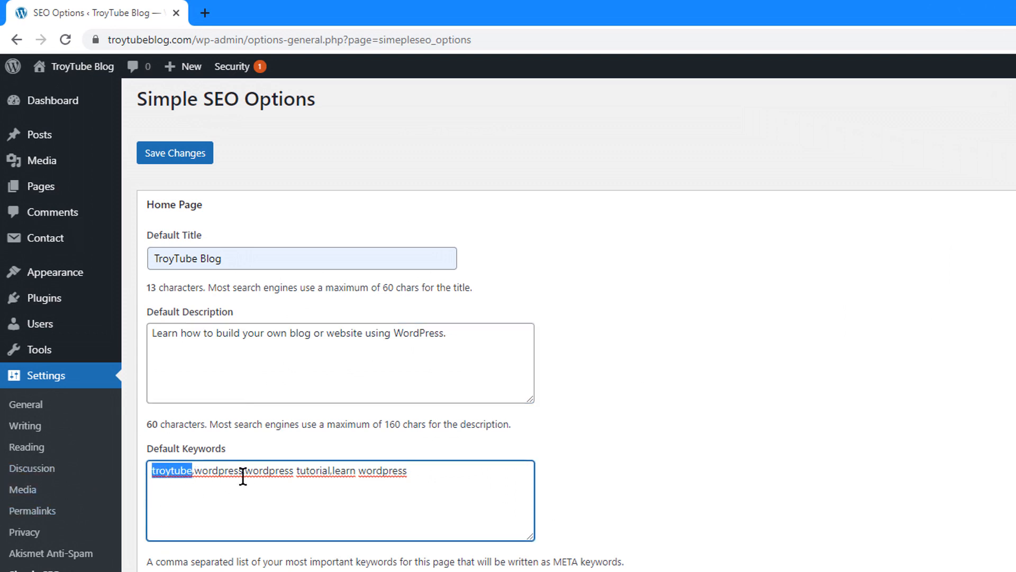
drag(239, 470, 194, 472)
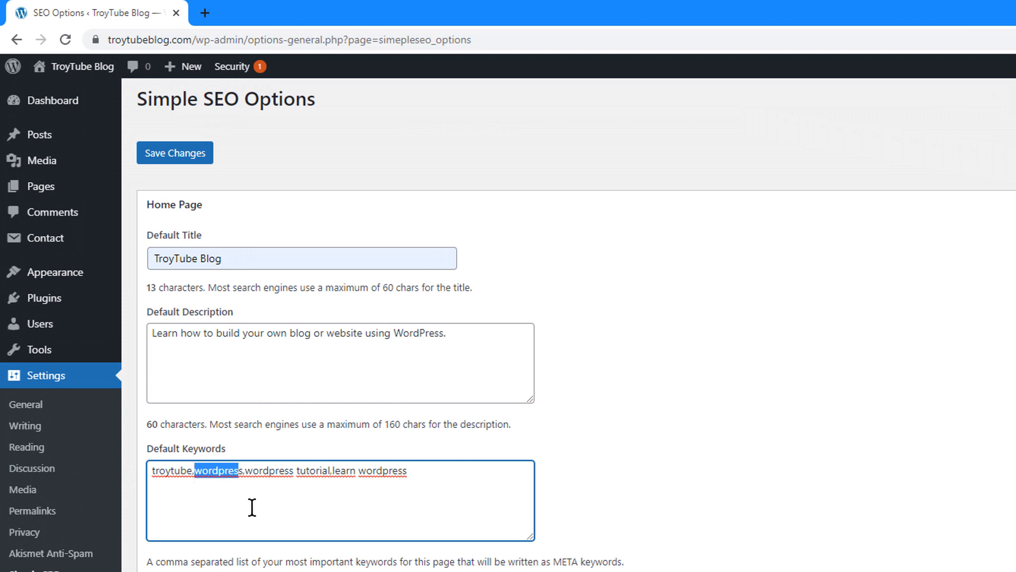
click(246, 471)
drag(246, 470, 331, 472)
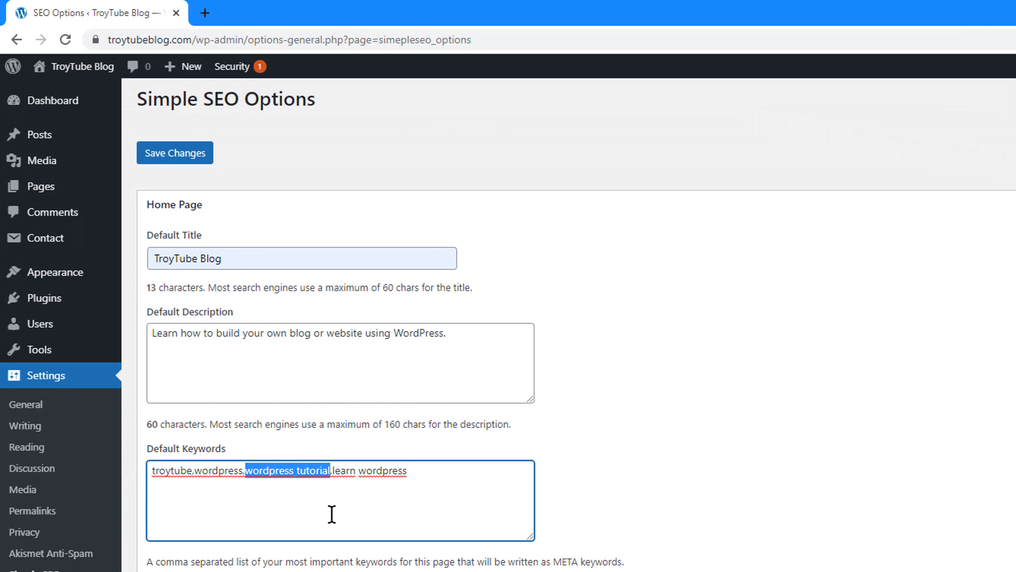
drag(408, 470, 334, 468)
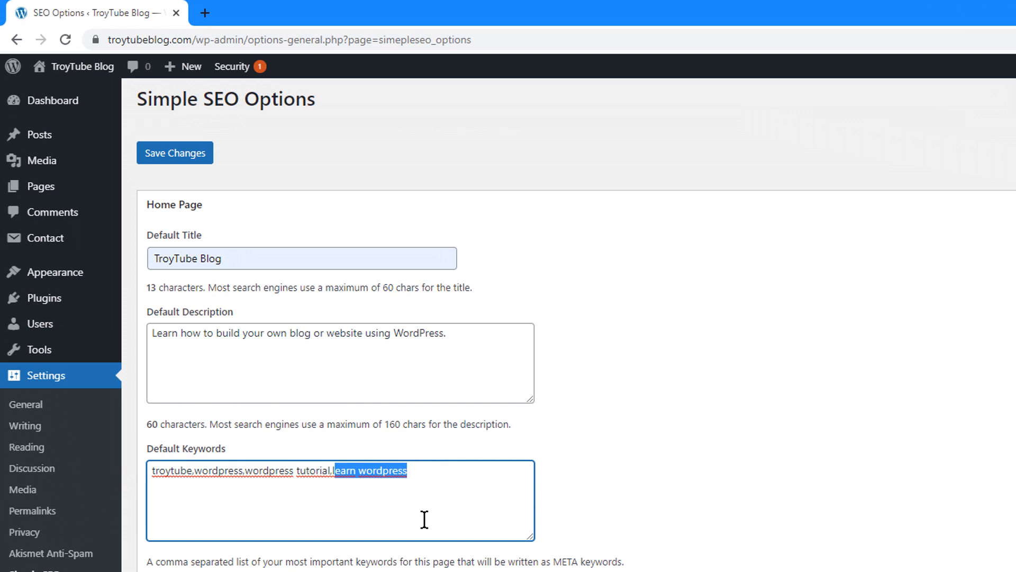
Save the home page SEO defaults
scroll(154, 143, down, 1)
click(161, 142)
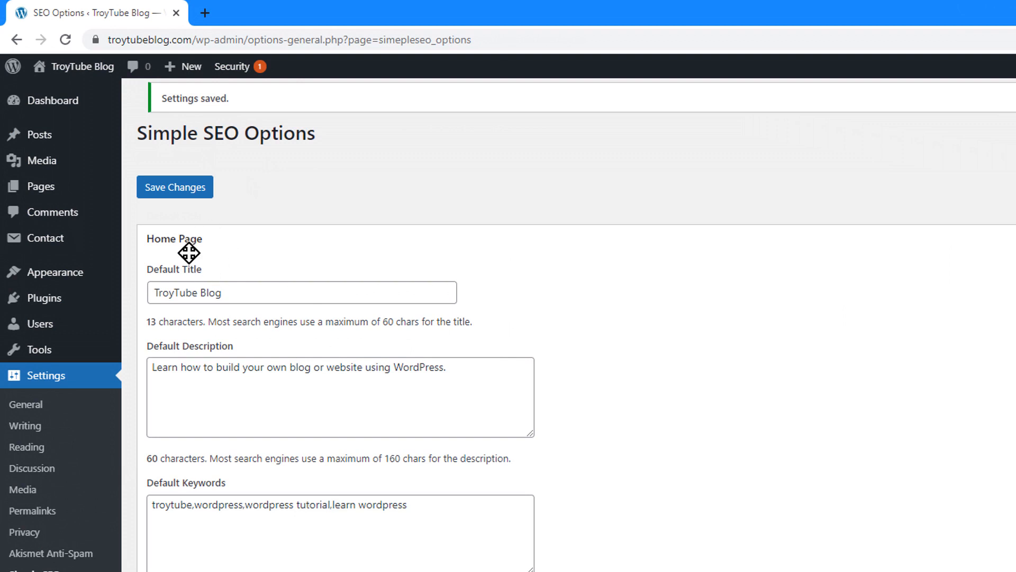
scroll(189, 253, down, 2)
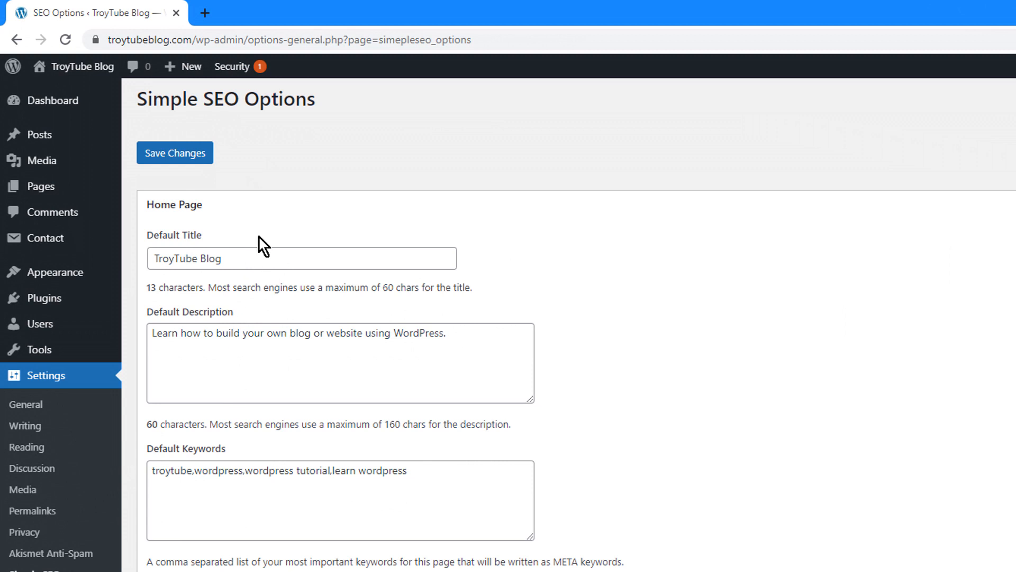
Open the "Value vs Values" post for editing and go to its Simple SEO section
click(40, 136)
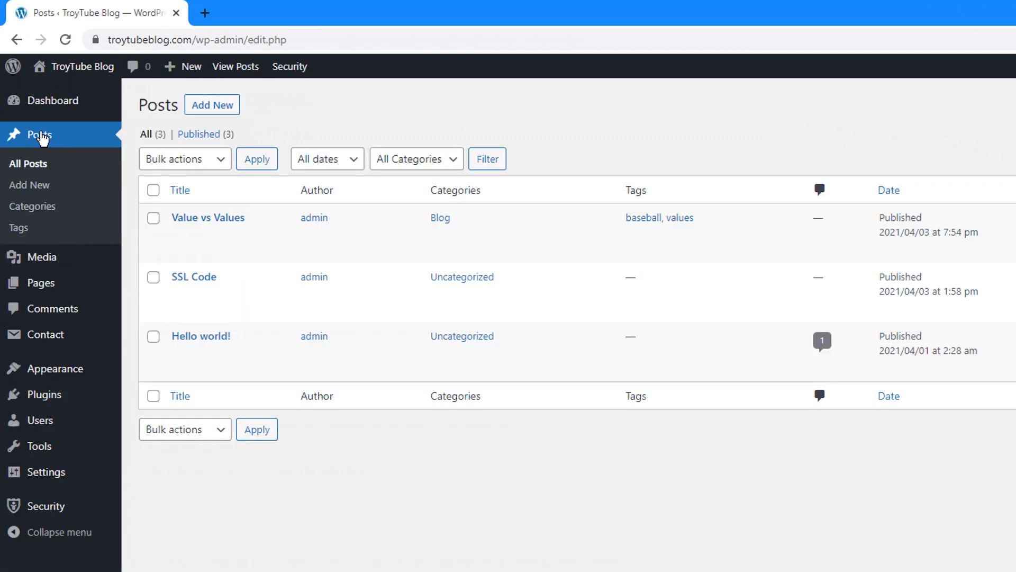
click(180, 234)
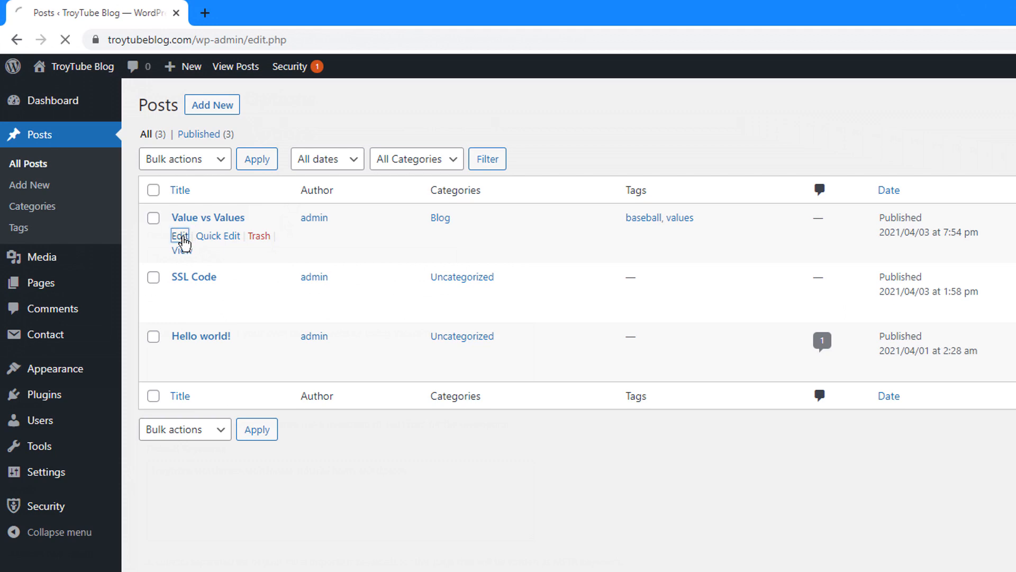
scroll(352, 449, down, 5)
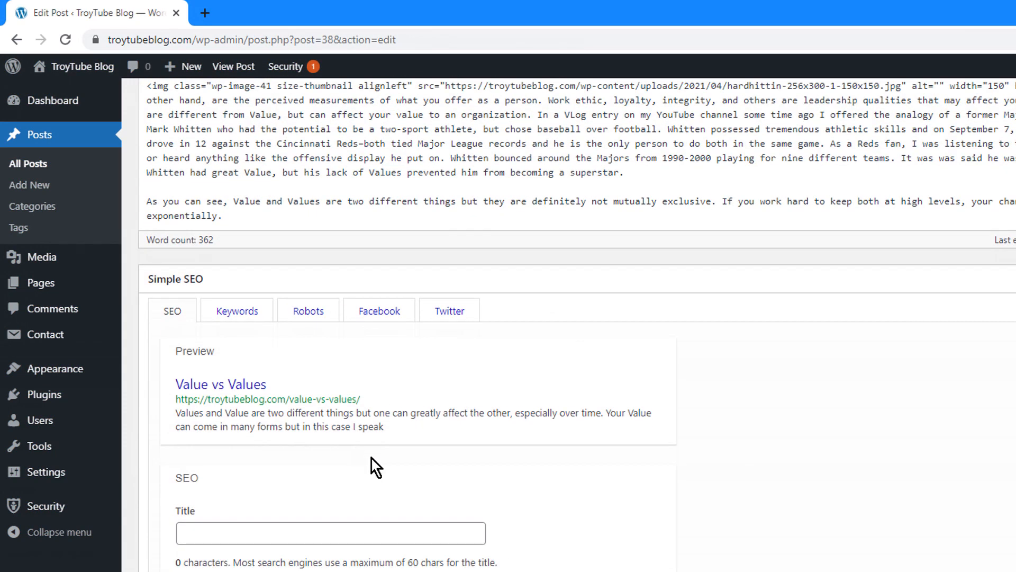
Examine the post's content, its Simple SEO search preview and its keywords settings
scroll(428, 478, up, 1)
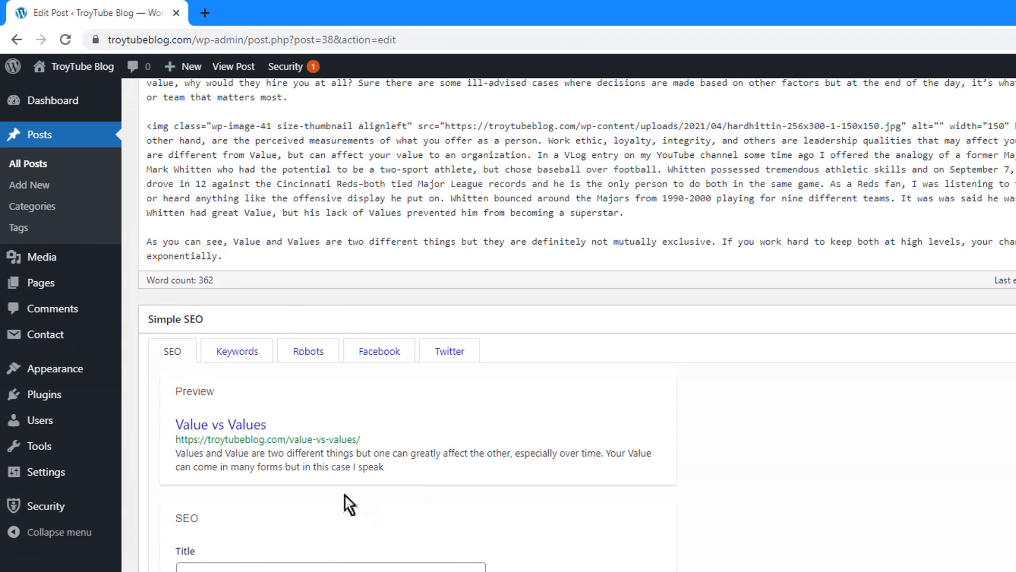
scroll(244, 393, up, 3)
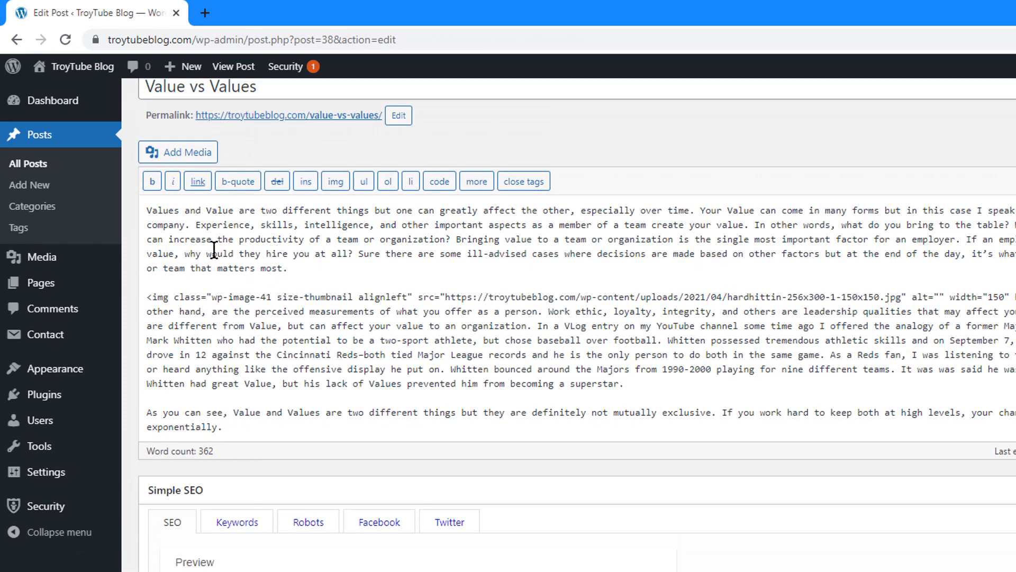
scroll(577, 324, down, 2)
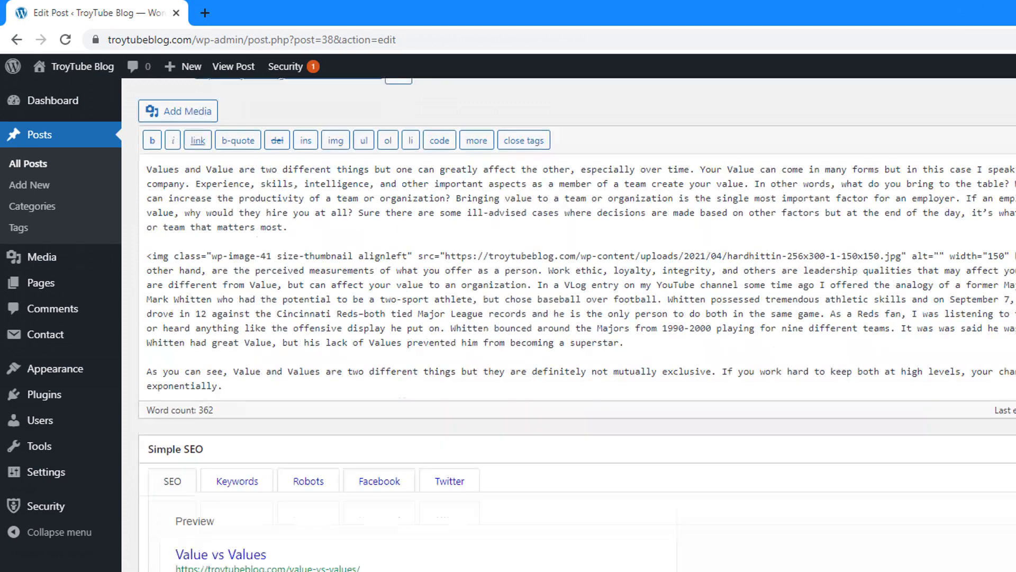
drag(385, 543, 177, 526)
scroll(378, 566, down, 1)
click(254, 375)
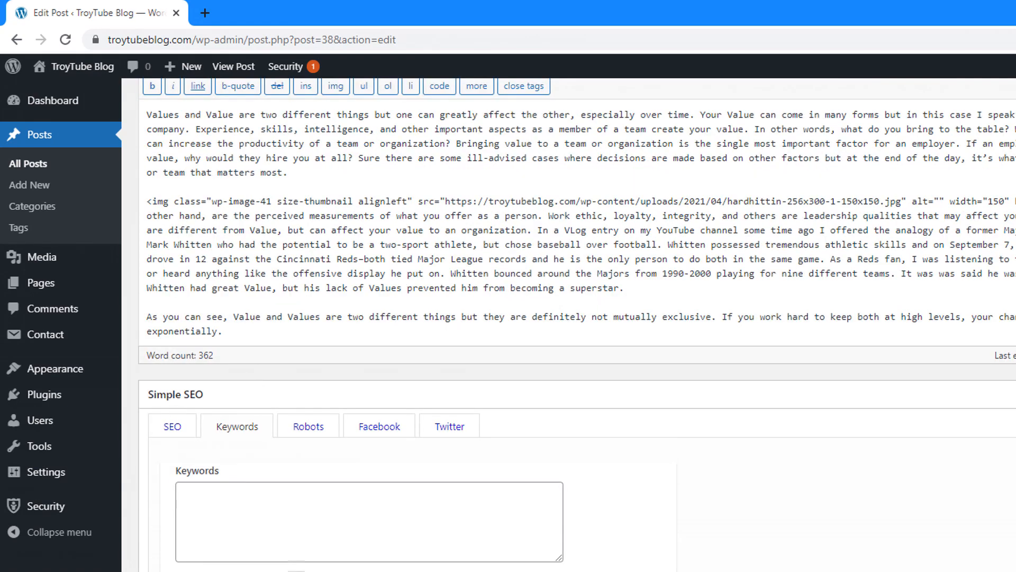
click(172, 427)
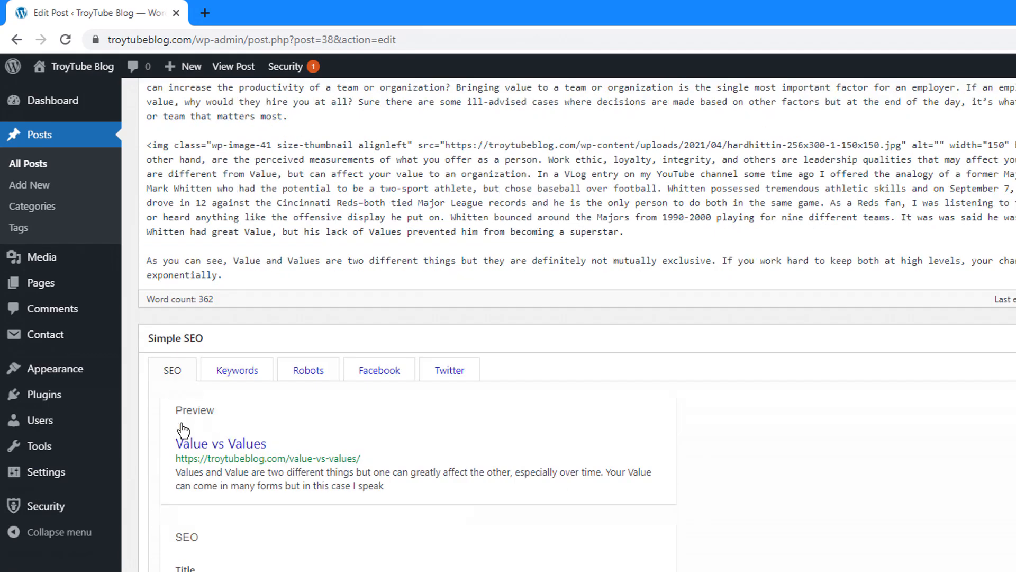
scroll(356, 521, down, 4)
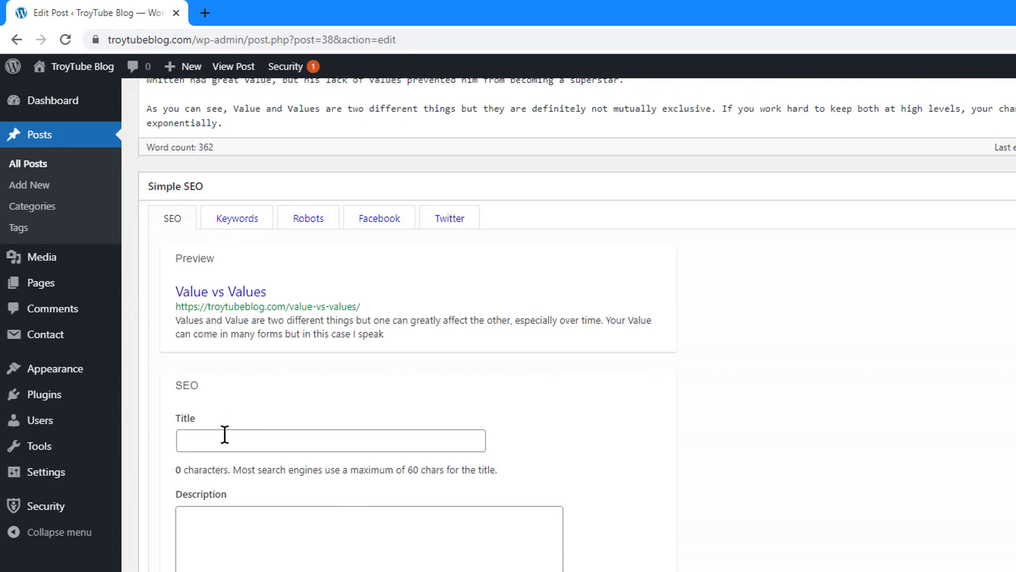
Set the post's SEO title to "TroyTube Blog - Value vs Values"
click(276, 439)
key(Down)
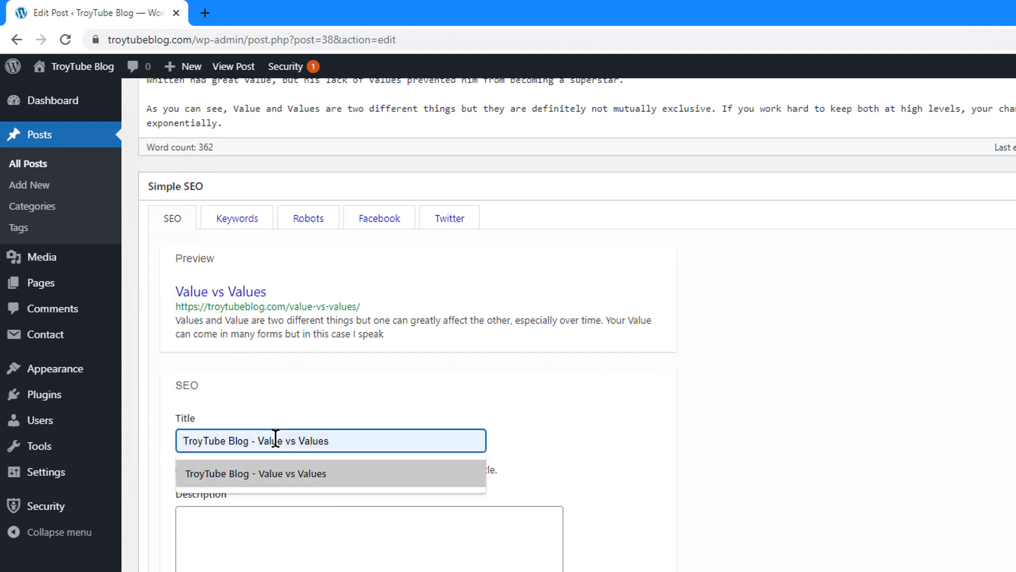
key(Tab)
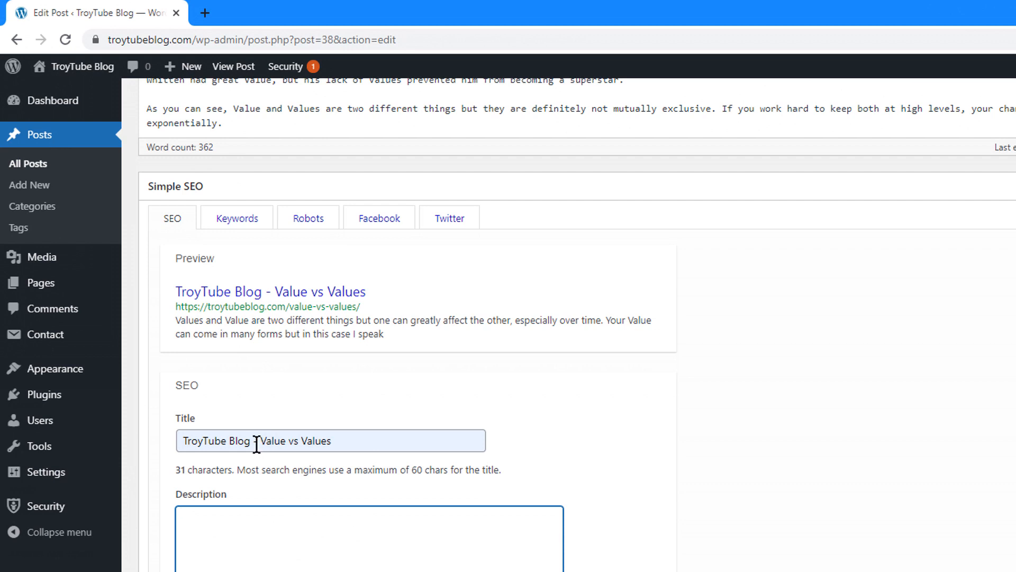
mouse_move(253, 444)
mouse_down()
mouse_move(265, 444)
mouse_move(236, 443)
mouse_move(252, 444)
mouse_up()
click(265, 445)
click(261, 444)
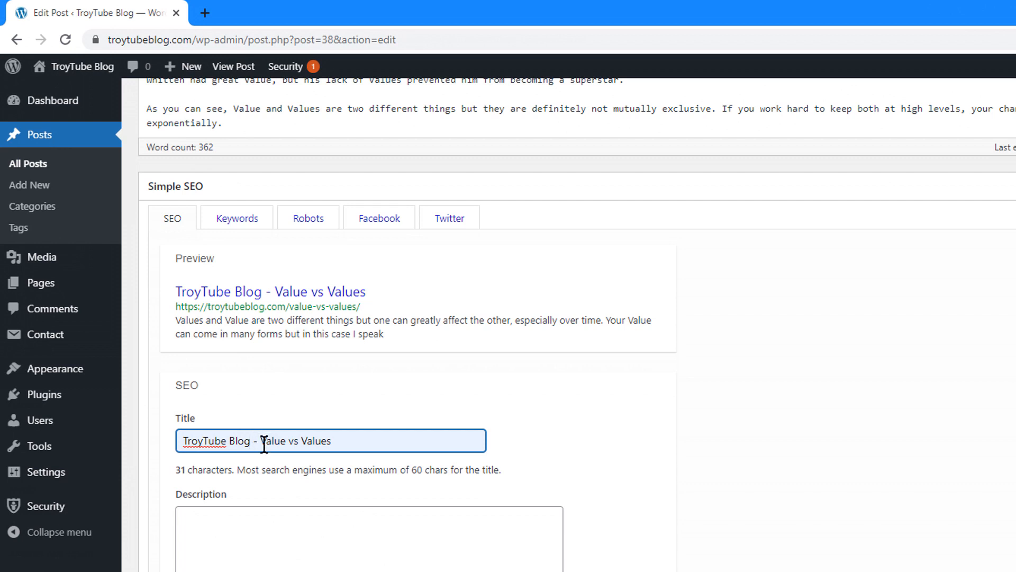
drag(261, 444, 386, 445)
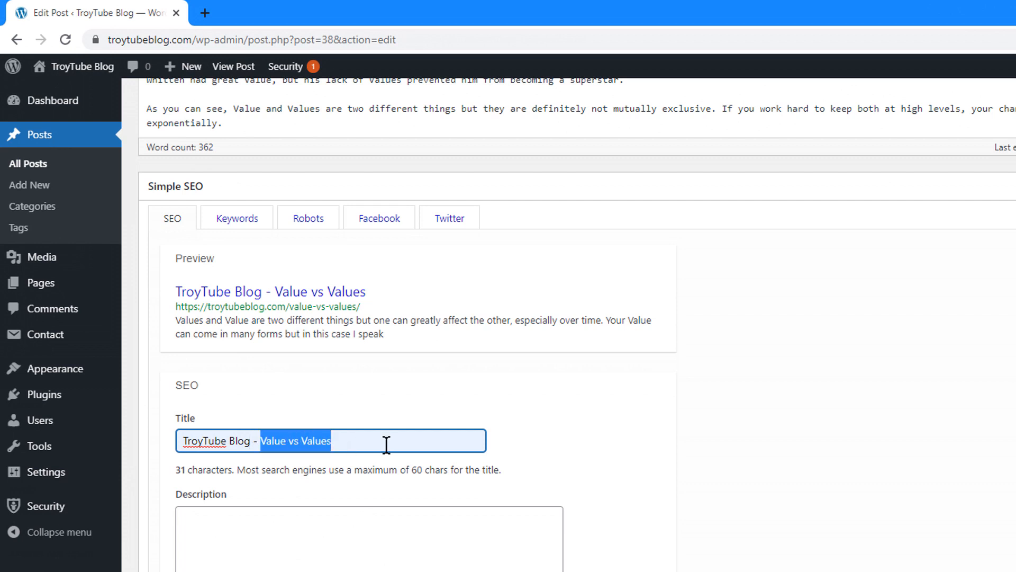
Copy the post's opening sentence, ending in "especially over time.", into its SEO description
click(372, 508)
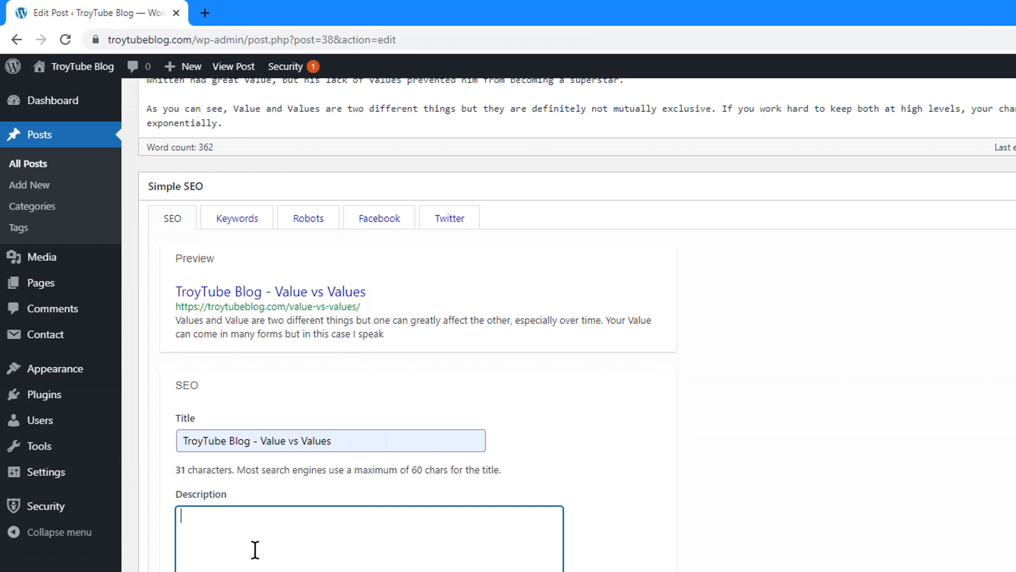
scroll(254, 549, up, 1)
scroll(389, 464, up, 1)
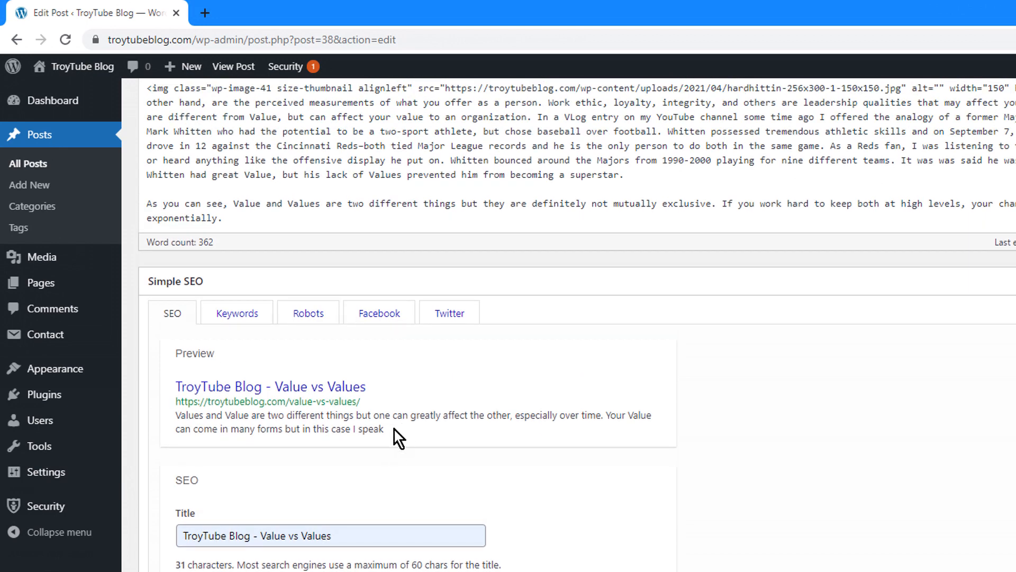
scroll(484, 442, up, 3)
drag(697, 154, 125, 148)
key(ctrl+c)
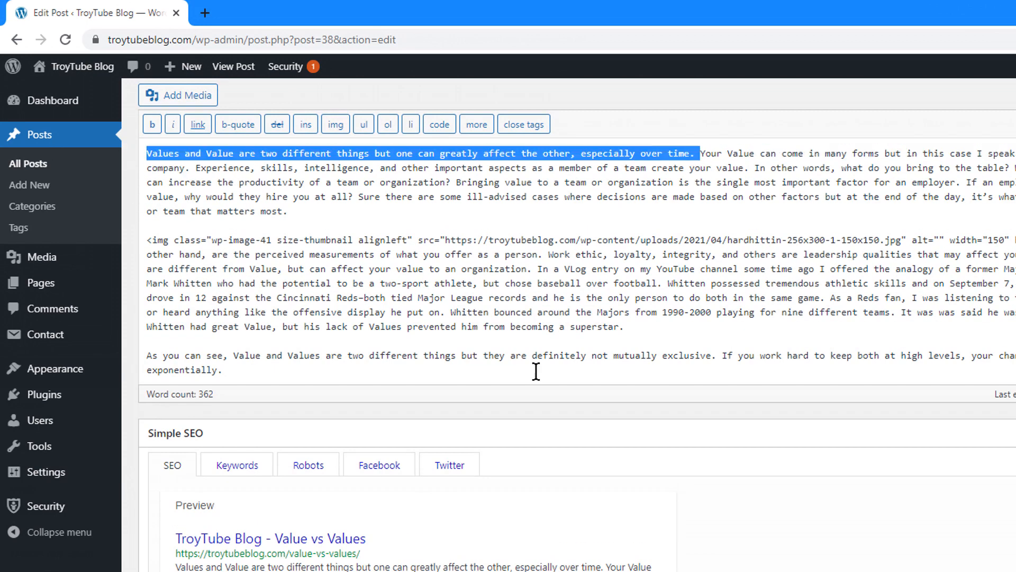
scroll(486, 371, down, 4)
click(486, 567)
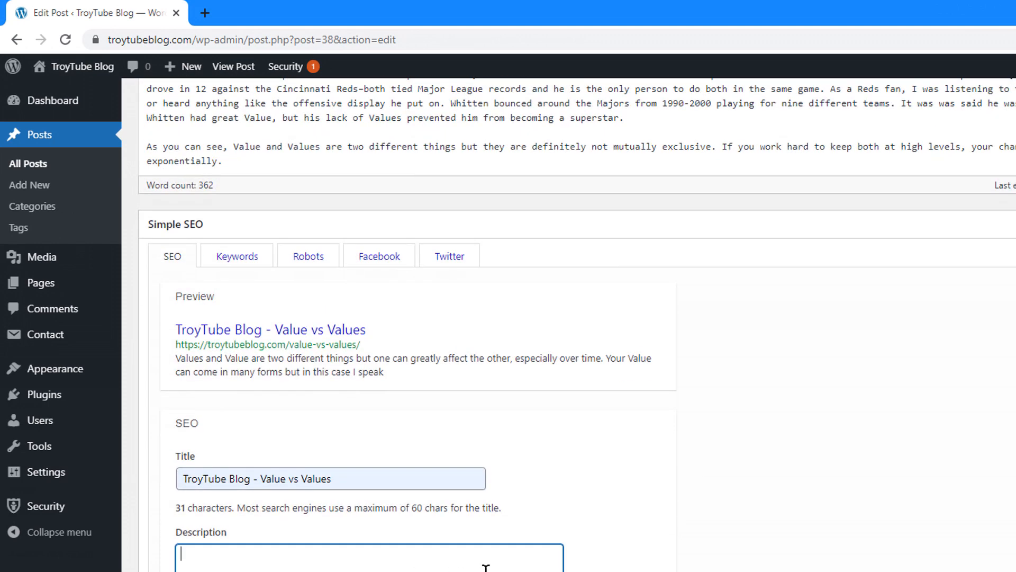
key(ctrl+v)
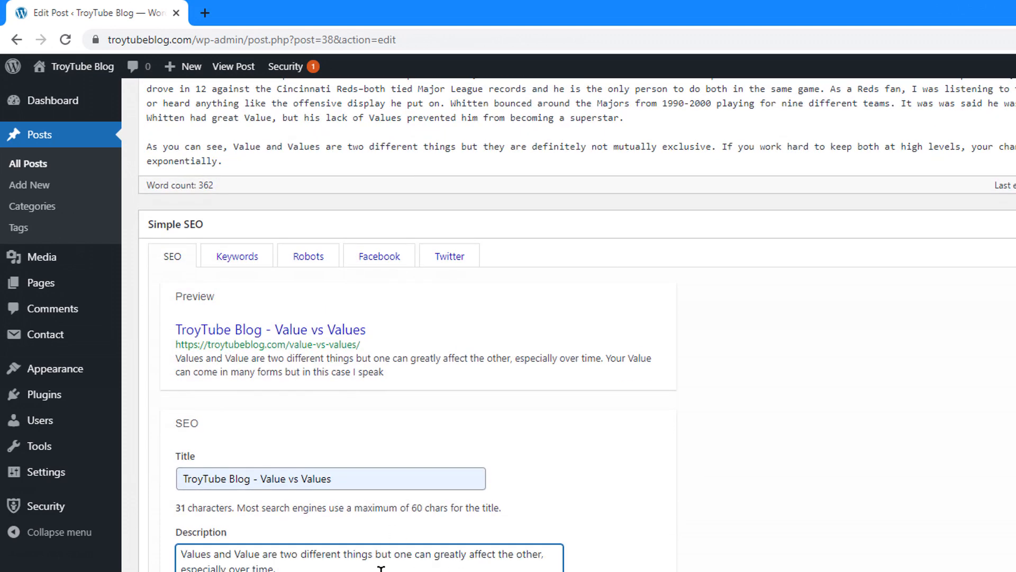
scroll(402, 434, down, 1)
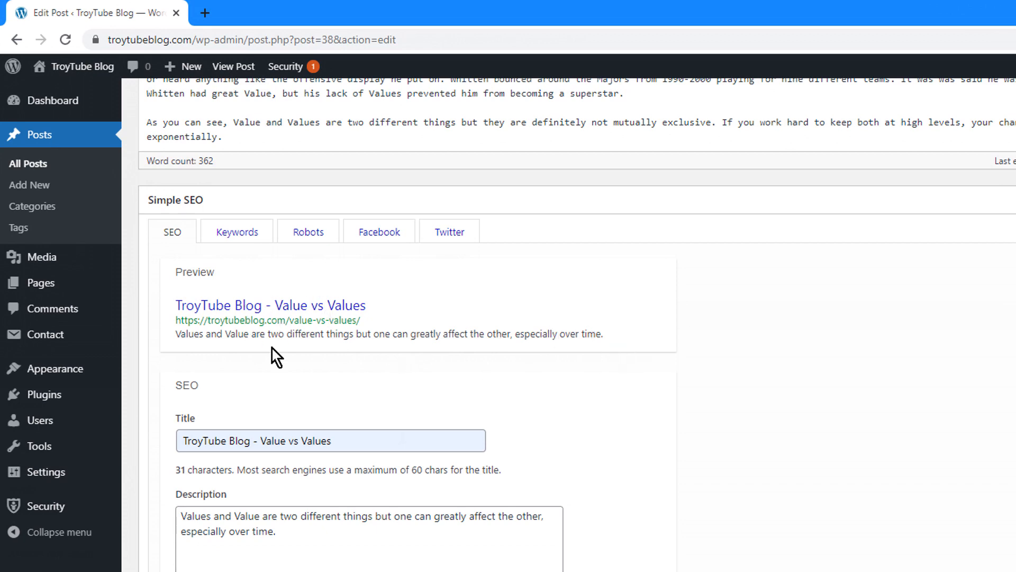
Update the post and set its Simple SEO keywords to "values,integrity,value vs values"
scroll(748, 398, up, 3)
scroll(945, 449, up, 1)
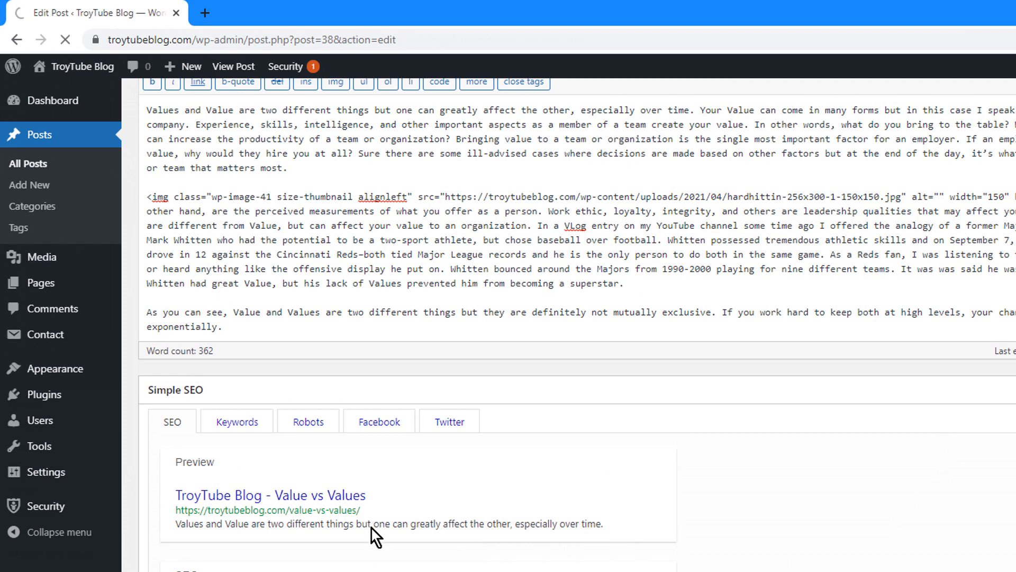
scroll(577, 326, down, 4)
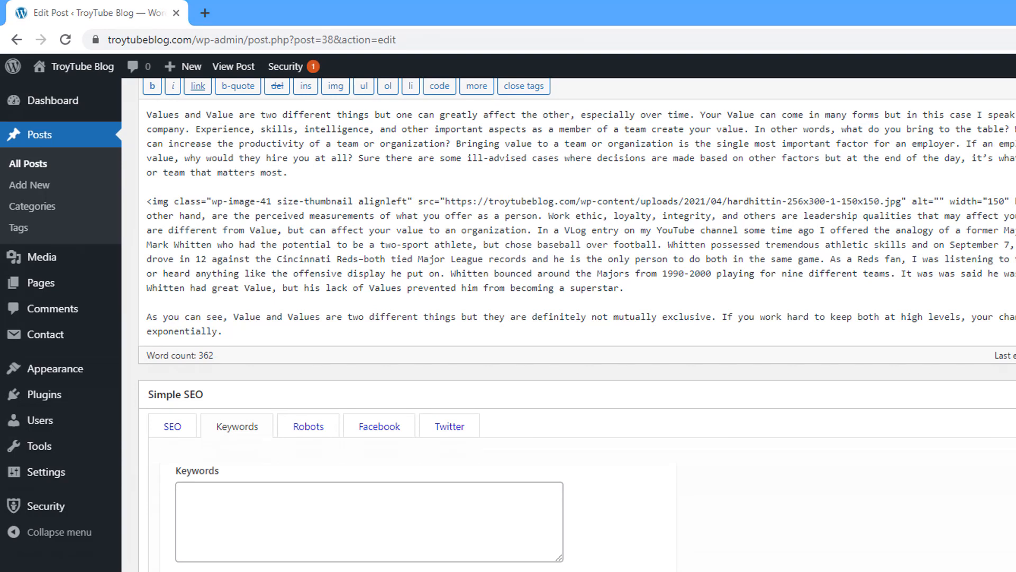
click(305, 518)
text(values,integrity,value vs values)
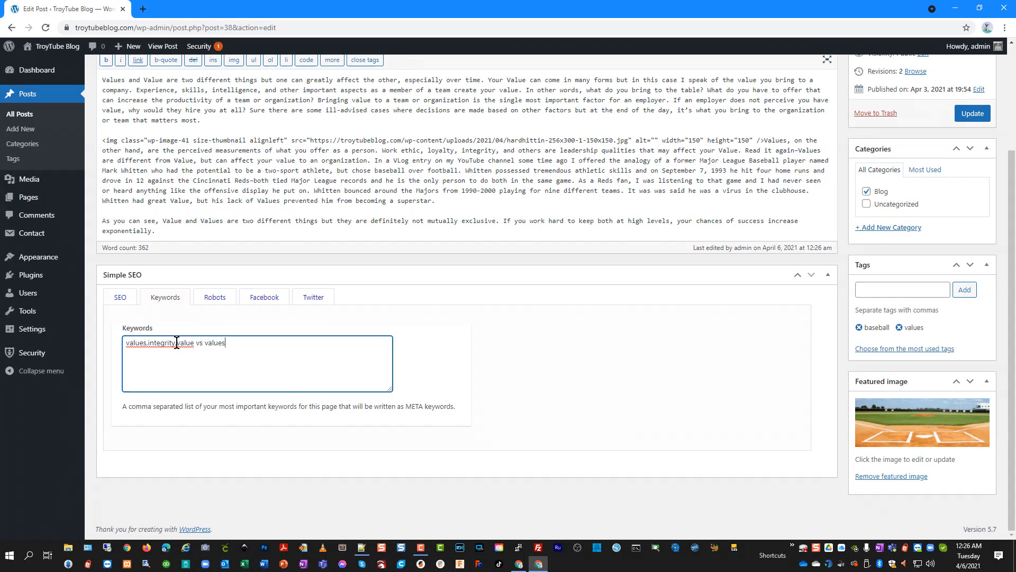
Review the post's Robots, Facebook and Twitter settings in Simple SEO and return to its SEO title and description
scroll(196, 353, up, 1)
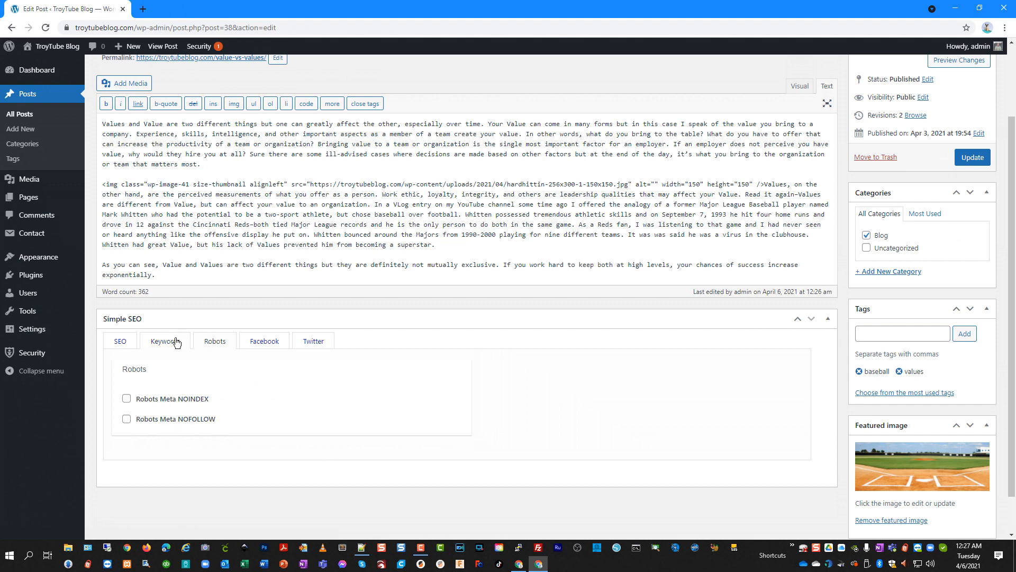
click(263, 343)
scroll(238, 403, down, 2)
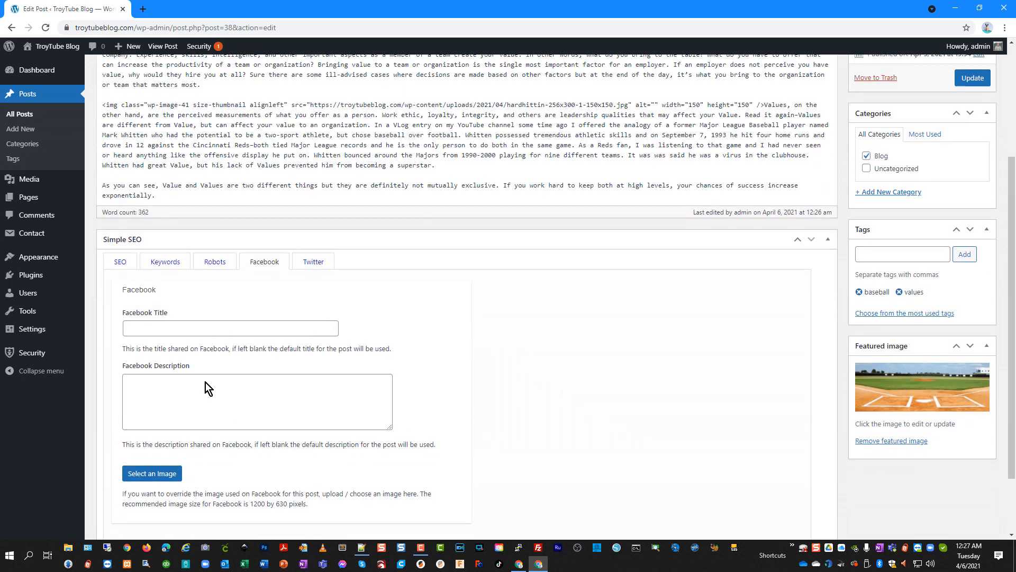
click(312, 262)
click(272, 267)
click(127, 265)
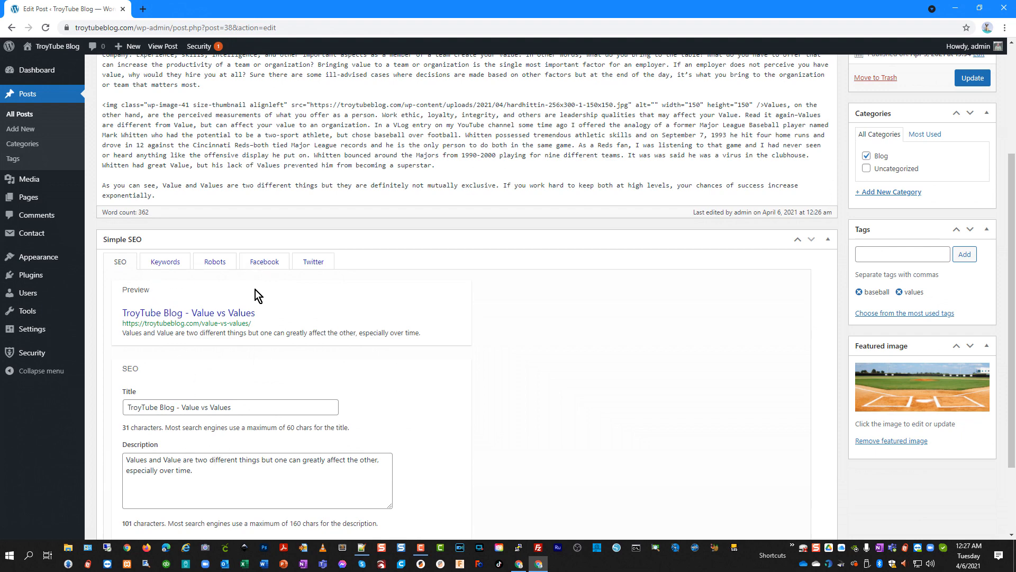
click(270, 262)
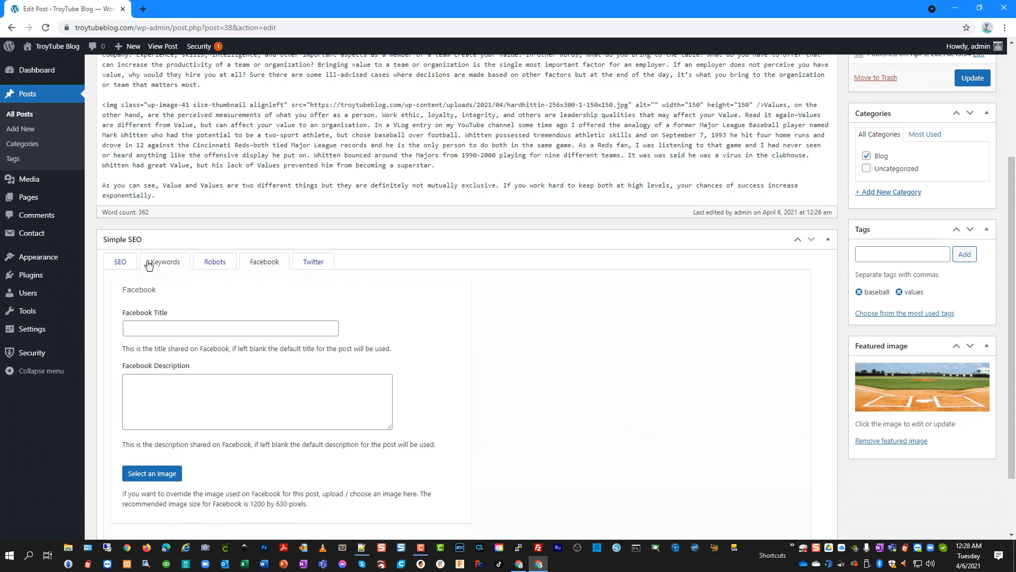
click(121, 261)
scroll(313, 460, down, 2)
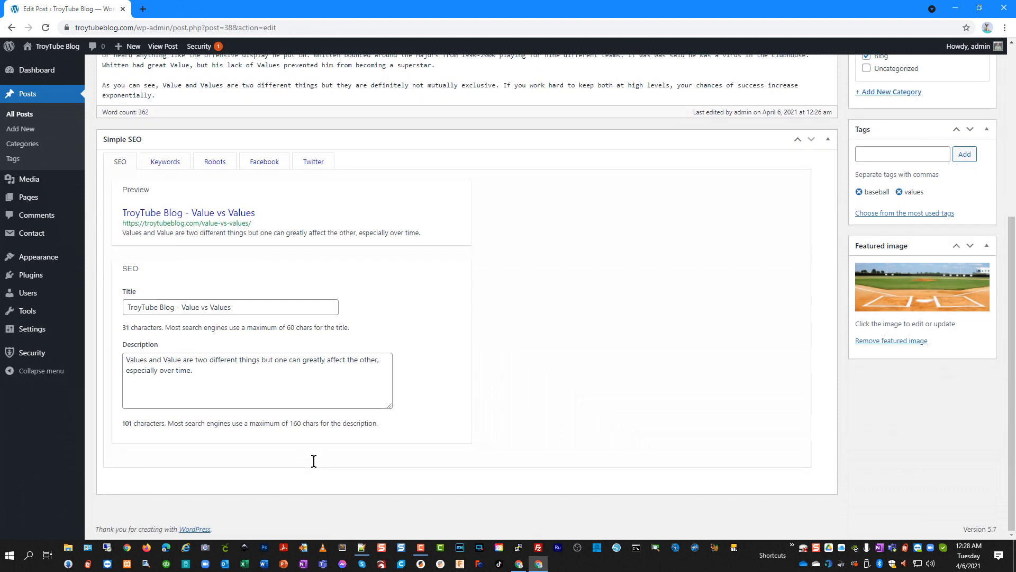
View the published "Value vs Values" post on the site and display its page source
scroll(370, 487, up, 5)
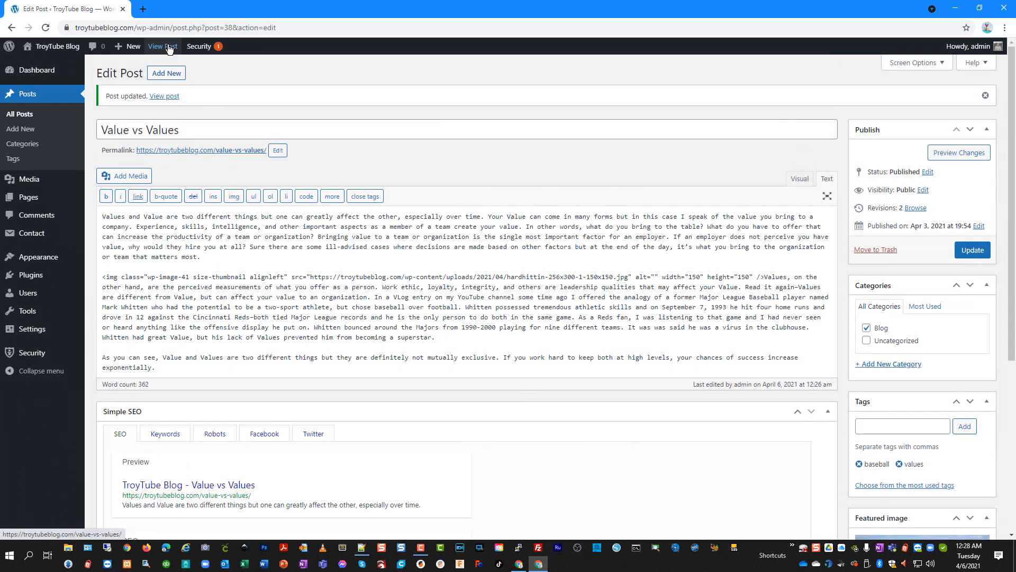
click(169, 47)
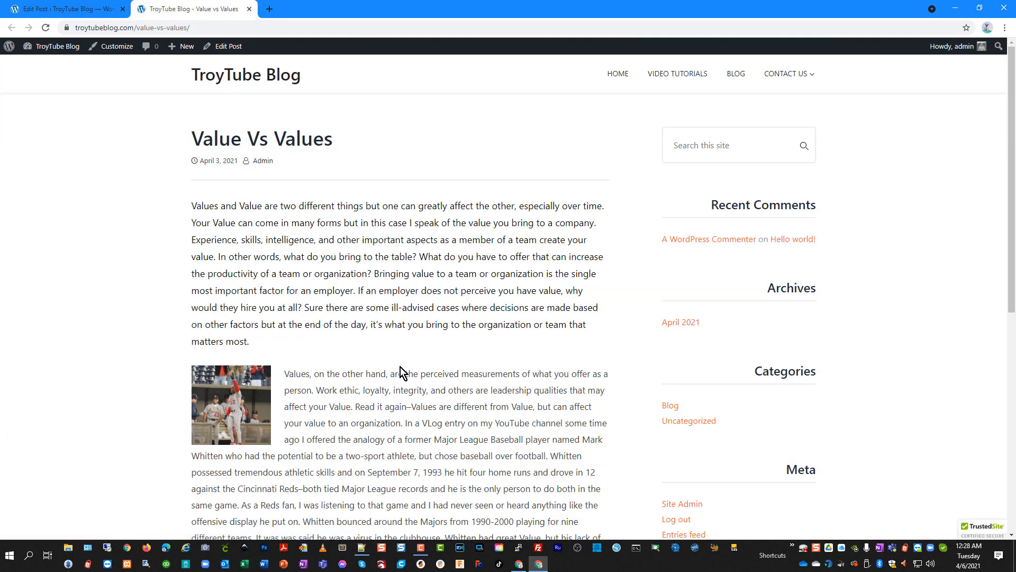
right_click(393, 282)
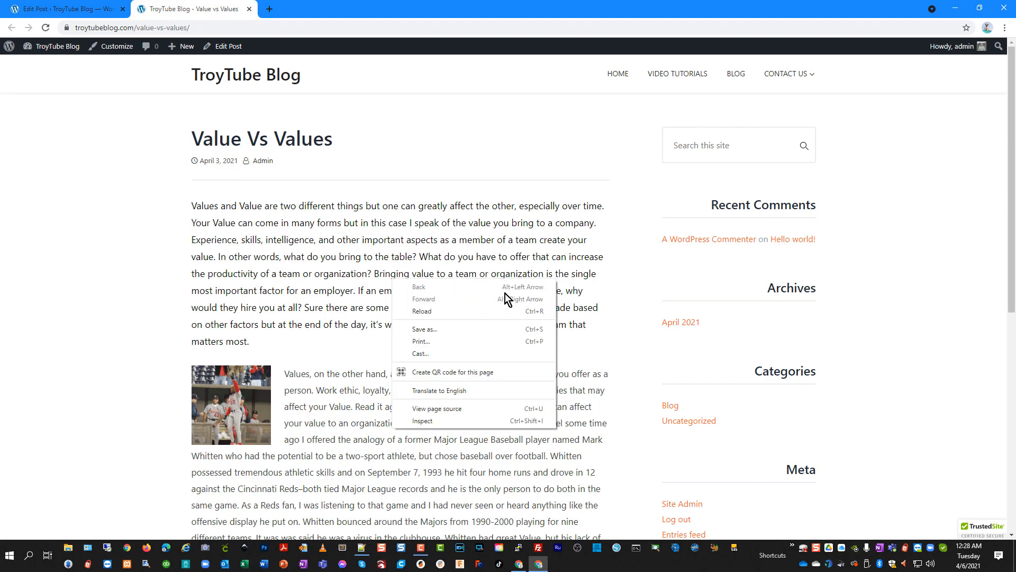
click(482, 411)
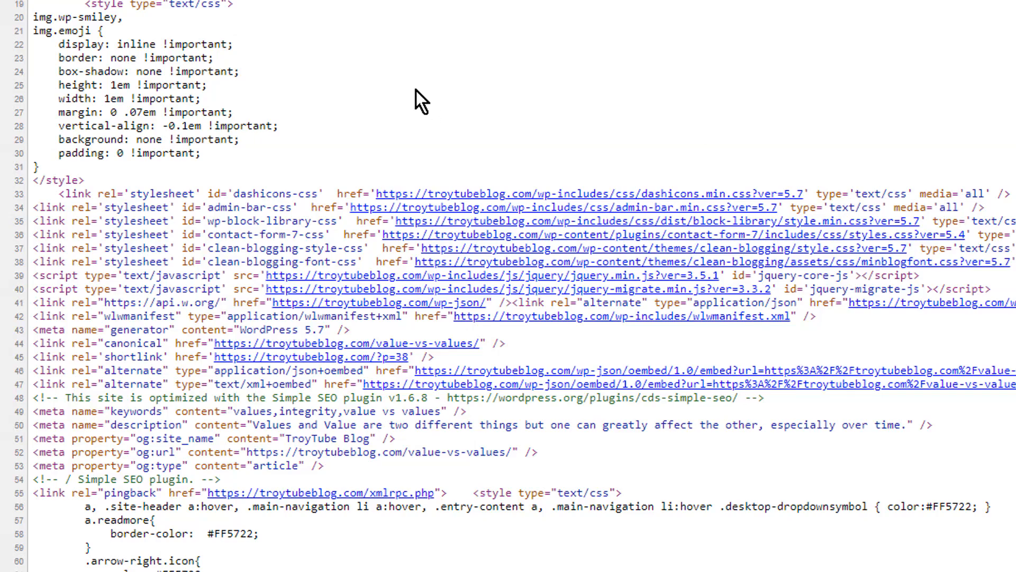
Examine the Simple SEO meta description and the title tag in the source, and close the source and live post pages
scroll(418, 93, down, 4)
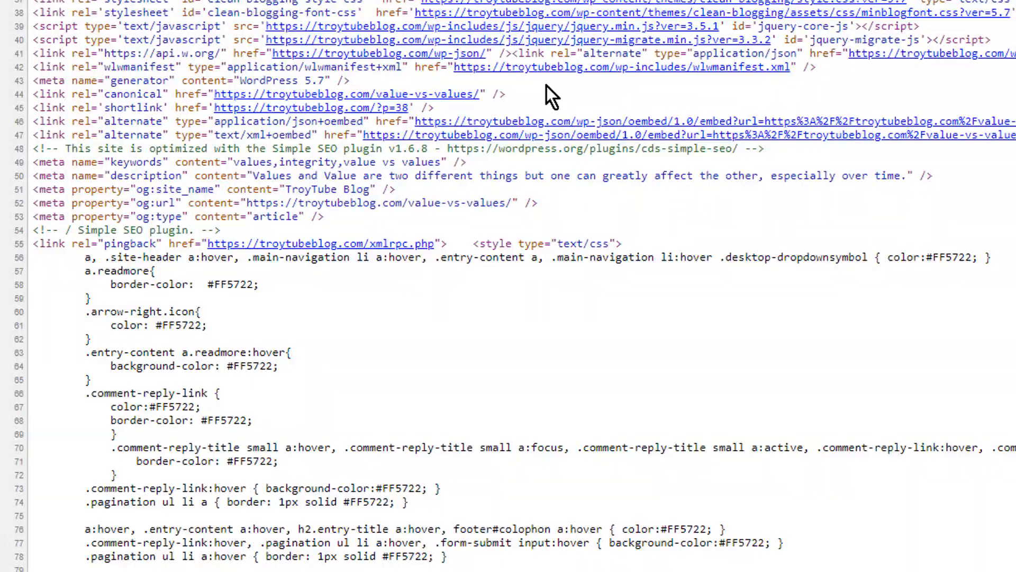
scroll(275, 78, down, 2)
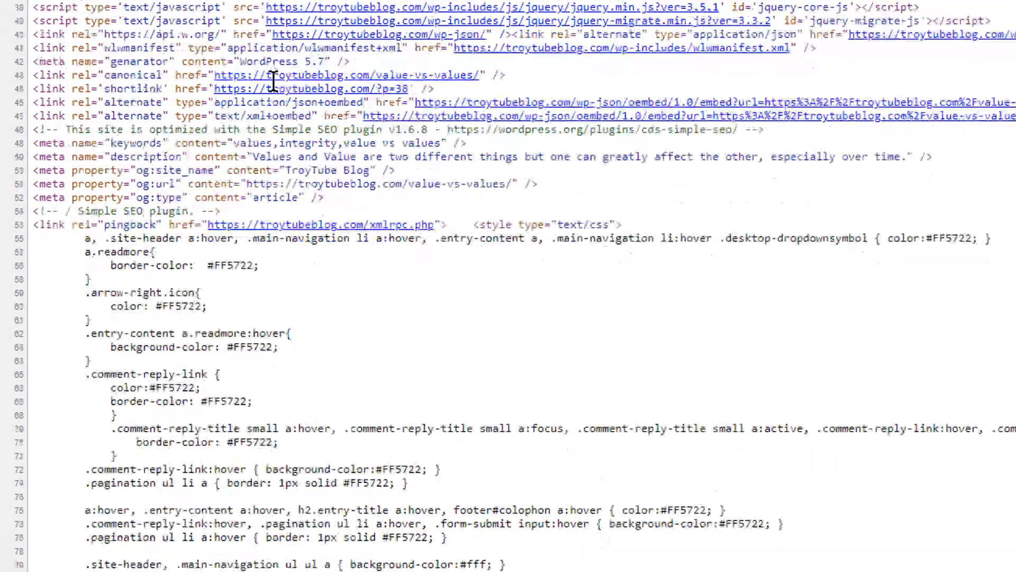
scroll(34, 75, down, 1)
drag(34, 75, 253, 62)
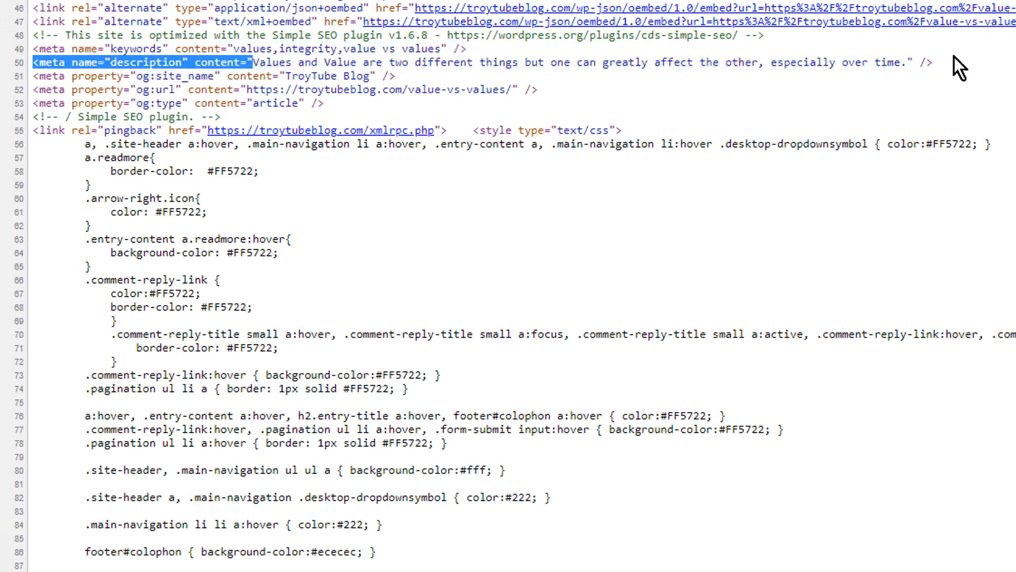
drag(956, 56, 941, 61)
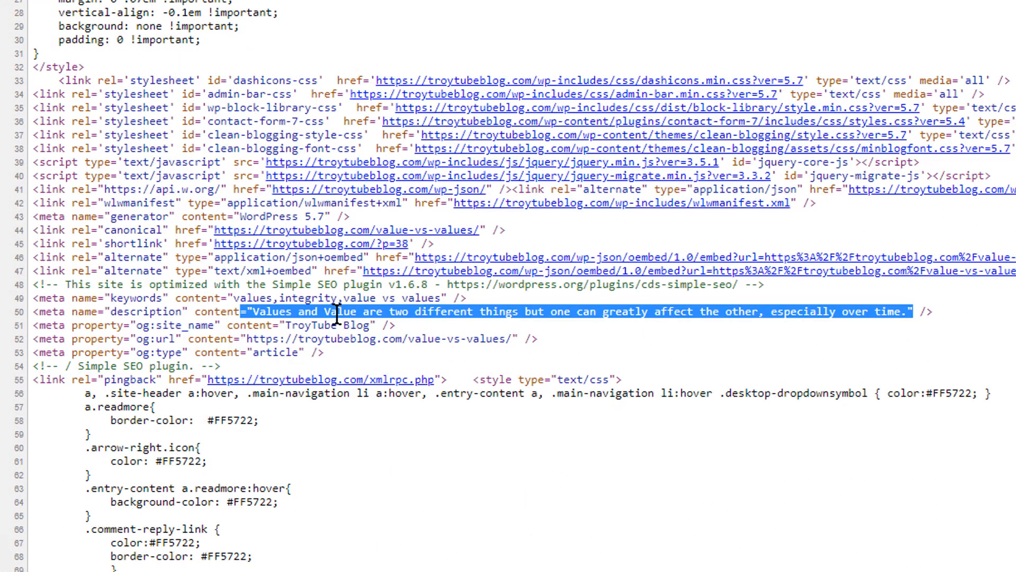
scroll(285, 281, up, 2)
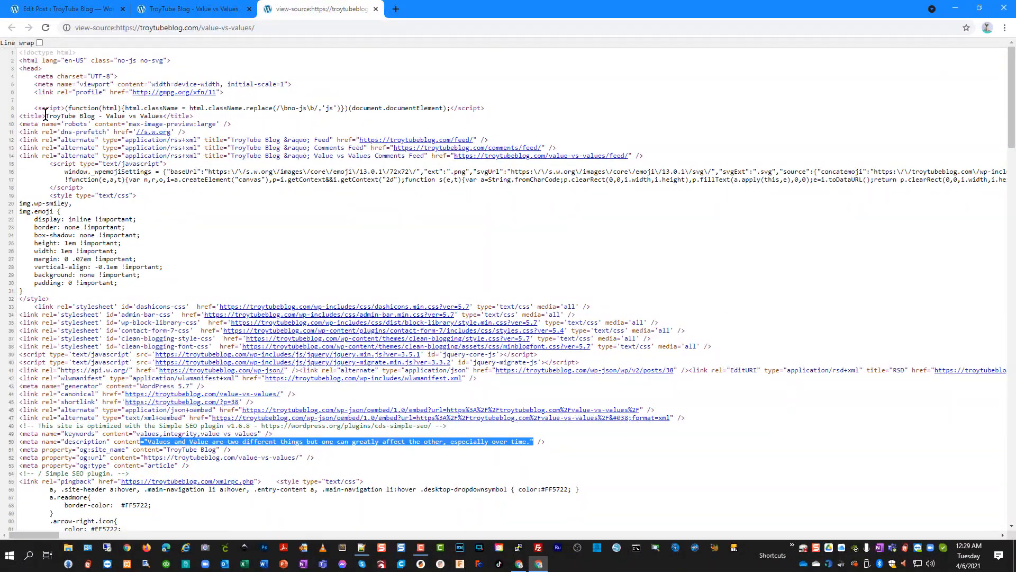
drag(46, 116, 163, 116)
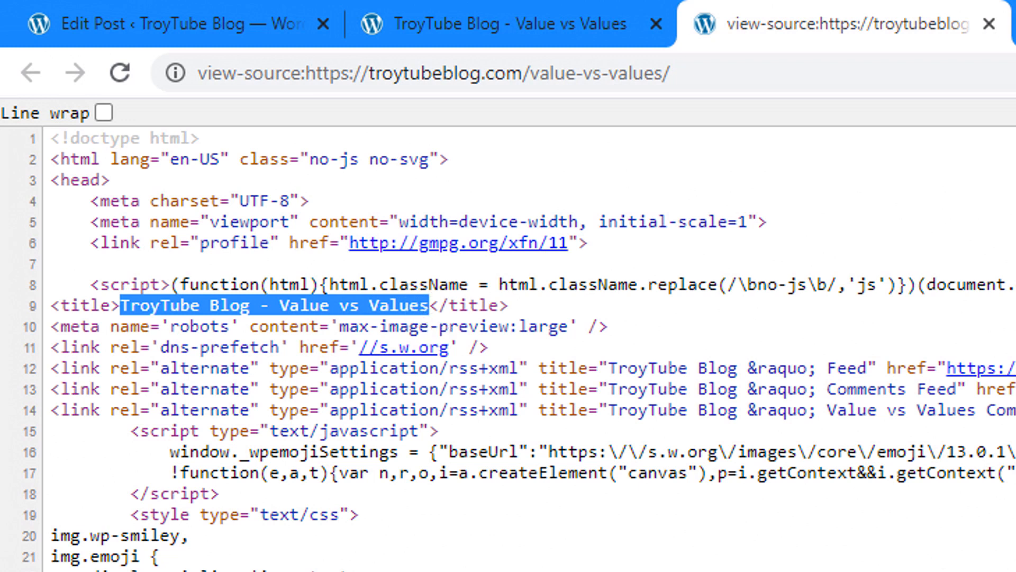
click(988, 23)
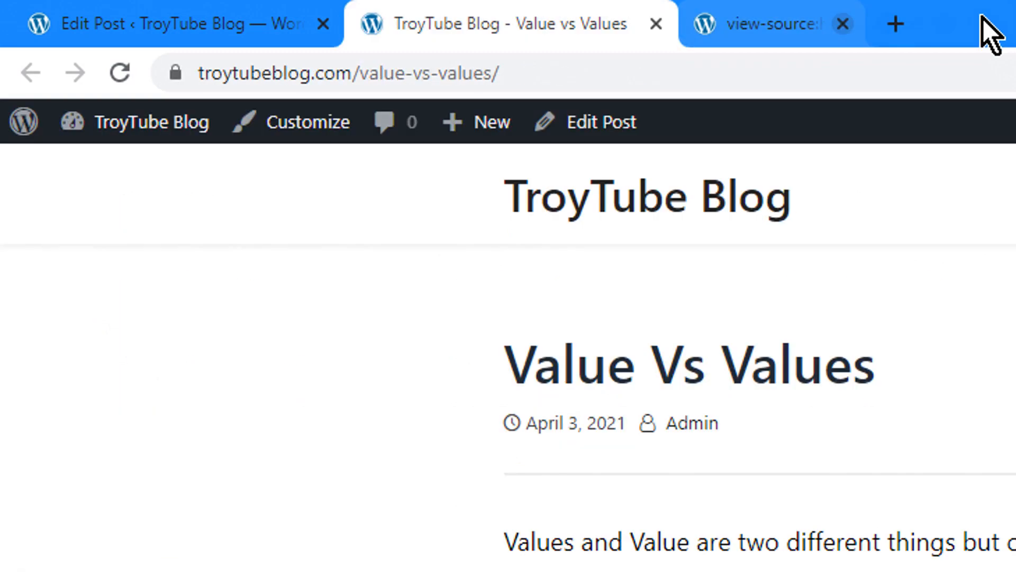
click(656, 25)
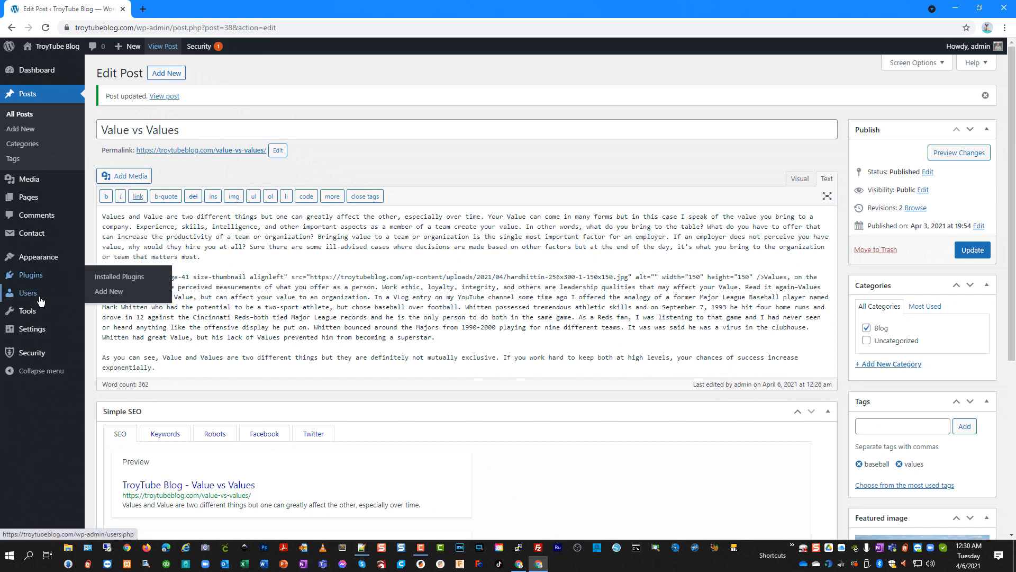
In the Simple SEO settings, enable "Generate a Sitemap?" and create a new sitemap for the site
mouse_move(42, 333)
click(127, 454)
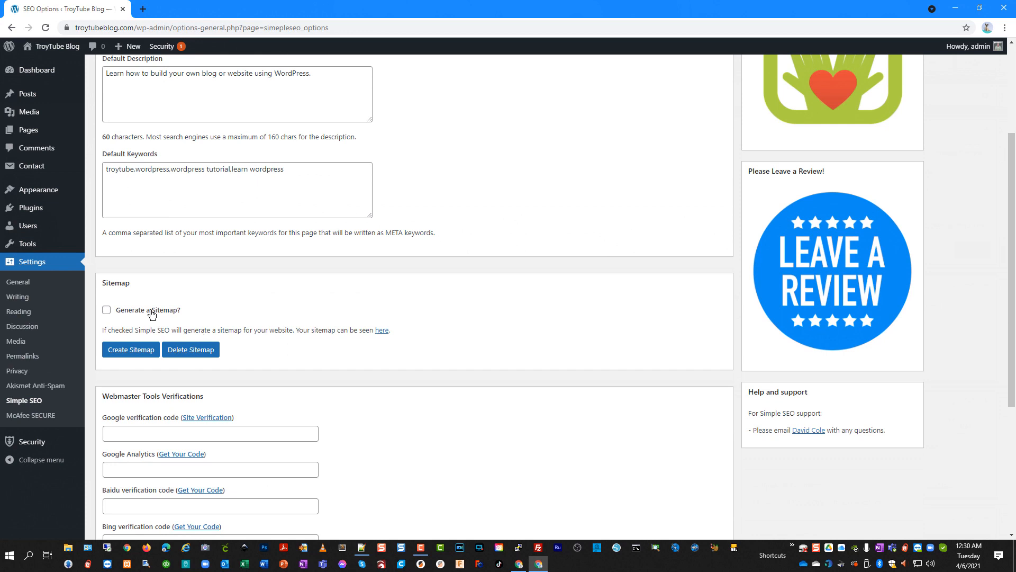
click(106, 310)
click(130, 351)
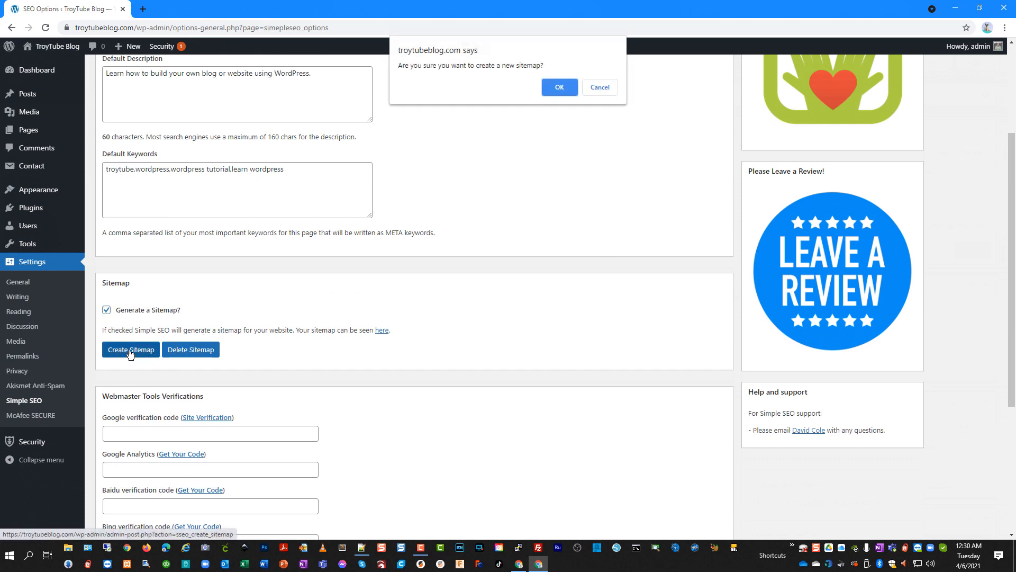
click(559, 86)
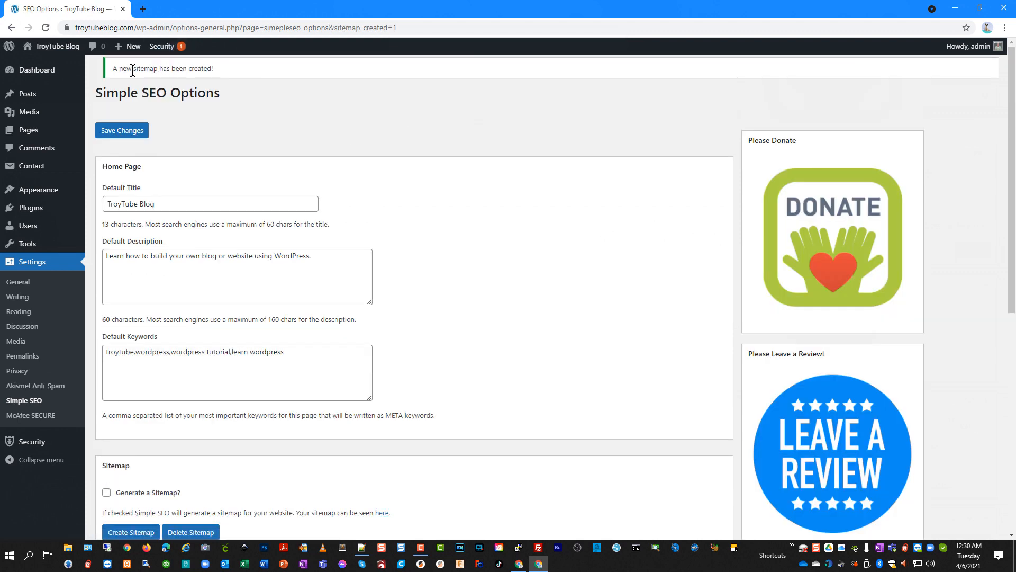
View the site's XML sitemap at troytubeblog.com/wp-sitemap.xml in a separate browser tab and return to the Simple SEO options
click(144, 11)
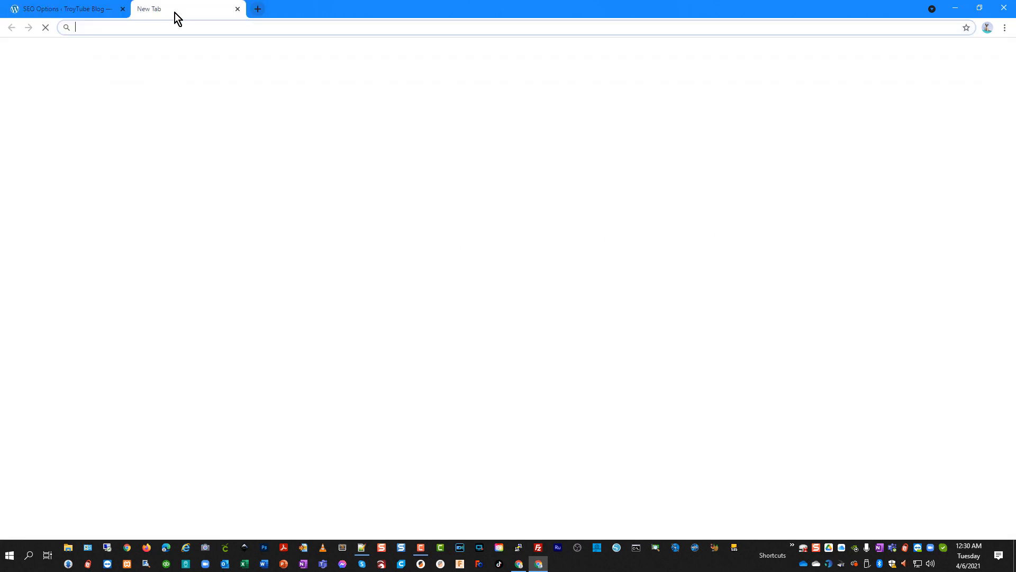
text(troyt)
click(256, 113)
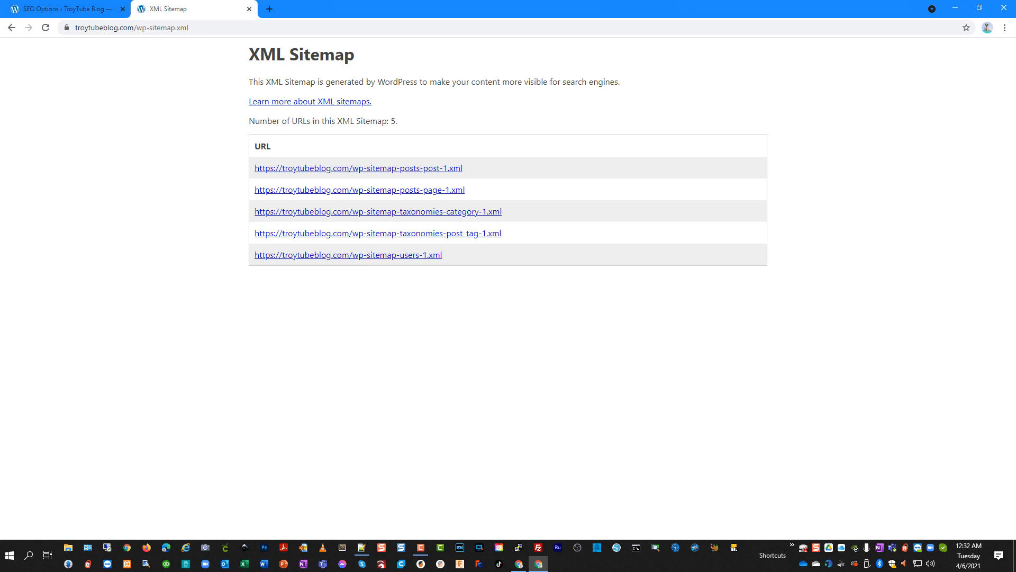
click(66, 9)
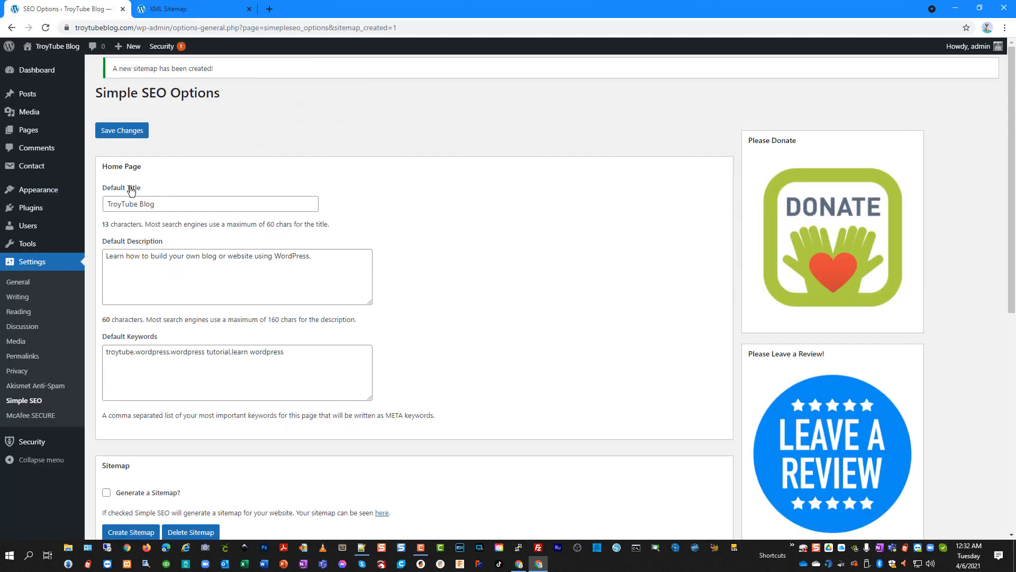